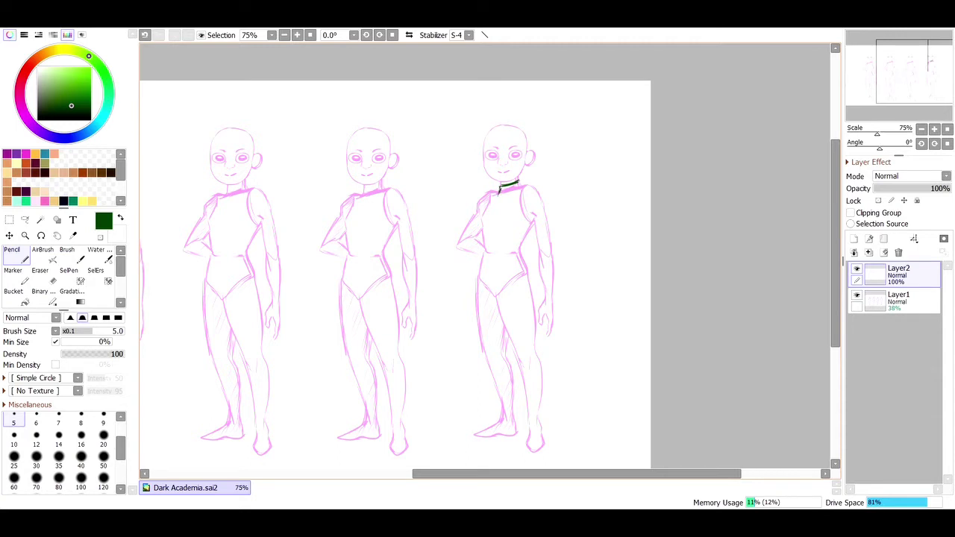
Sketch a sleeveless high-neck top on the rightmost figure, with a square belt buckle below its hem
mouse_move(519, 187)
mouse_down()
mouse_move(529, 186)
mouse_move(486, 192)
mouse_move(481, 211)
mouse_up()
drag(525, 189, 534, 217)
mouse_move(478, 227)
mouse_down()
mouse_move(482, 254)
mouse_move(520, 252)
mouse_move(525, 237)
mouse_up()
drag(496, 255, 497, 282)
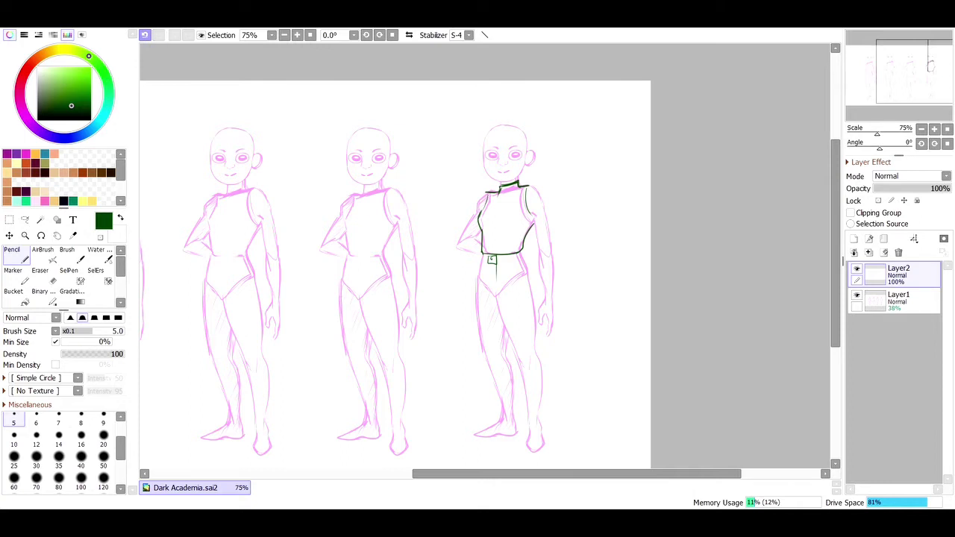
click(145, 35)
click(145, 35)
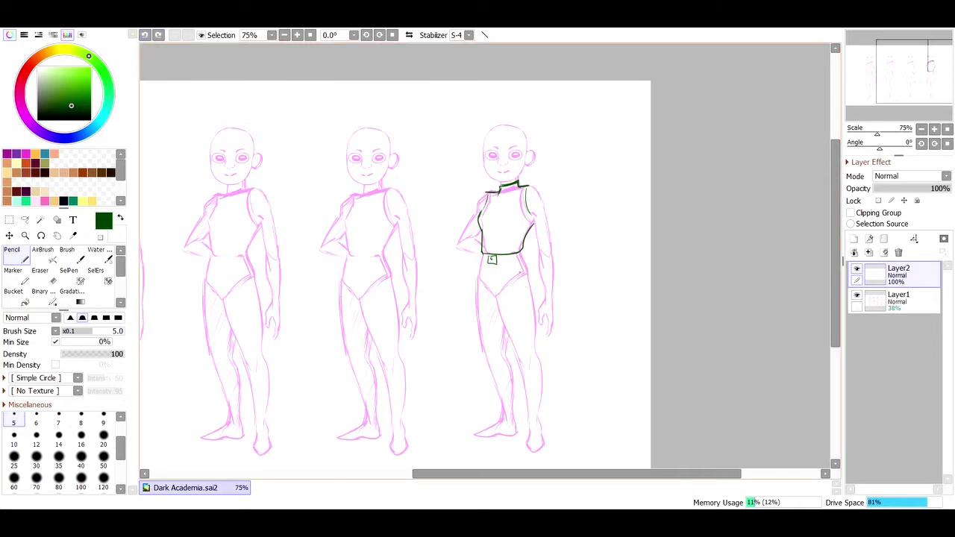
Sketch one long, wide trouser leg with a pointed hem on the rightmost figure, from the waist down to the foot
drag(523, 260, 534, 312)
drag(525, 276, 540, 380)
drag(536, 338, 541, 399)
drag(539, 359, 545, 420)
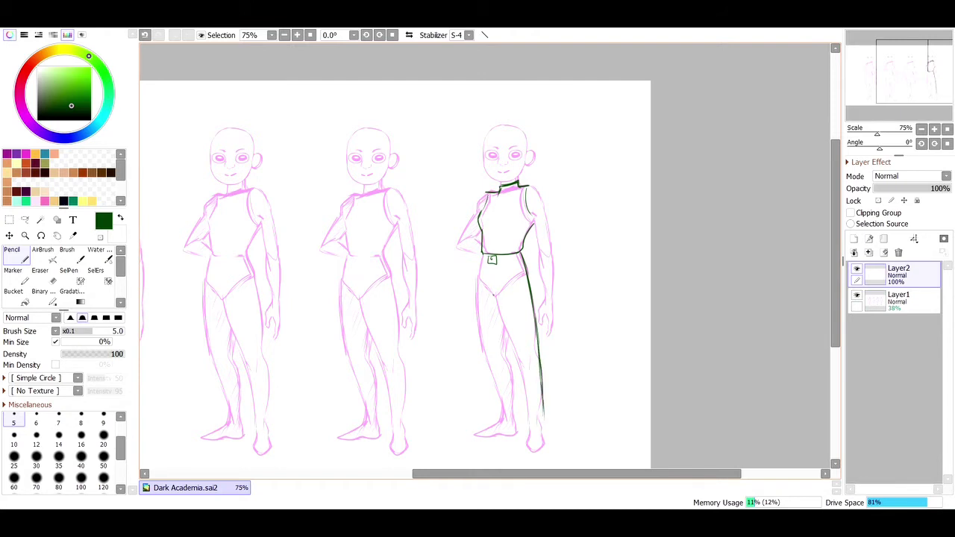
drag(486, 281, 506, 340)
mouse_move(496, 302)
mouse_down()
mouse_move(516, 417)
mouse_move(526, 441)
mouse_move(545, 429)
mouse_move(528, 433)
mouse_up()
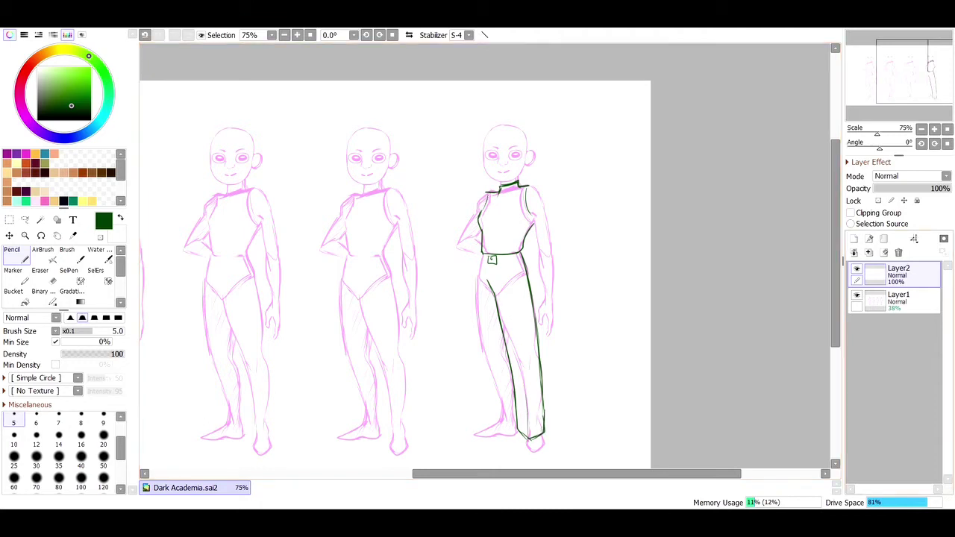
Lower the opacity of Layer1 to 15% and make Layer2 the active layer again
click(902, 300)
drag(898, 188, 886, 188)
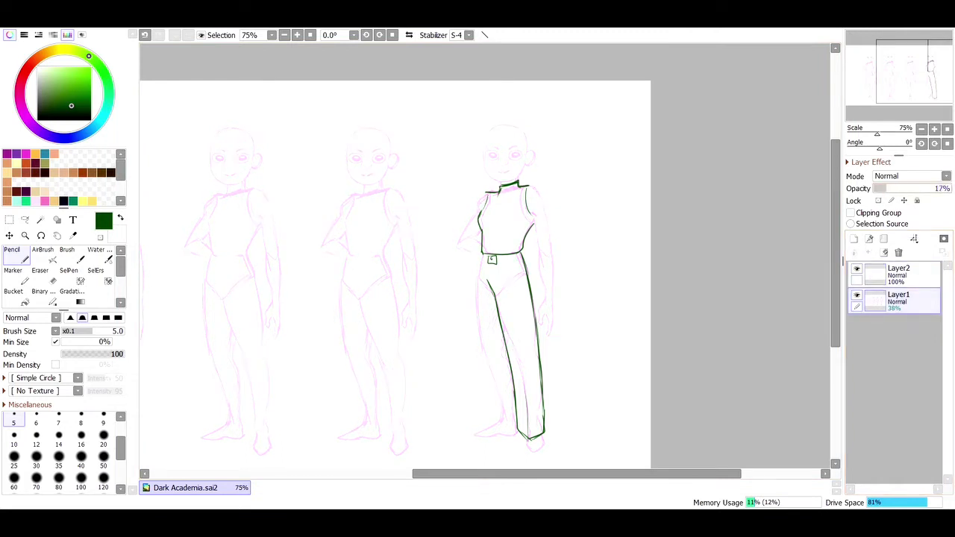
click(899, 273)
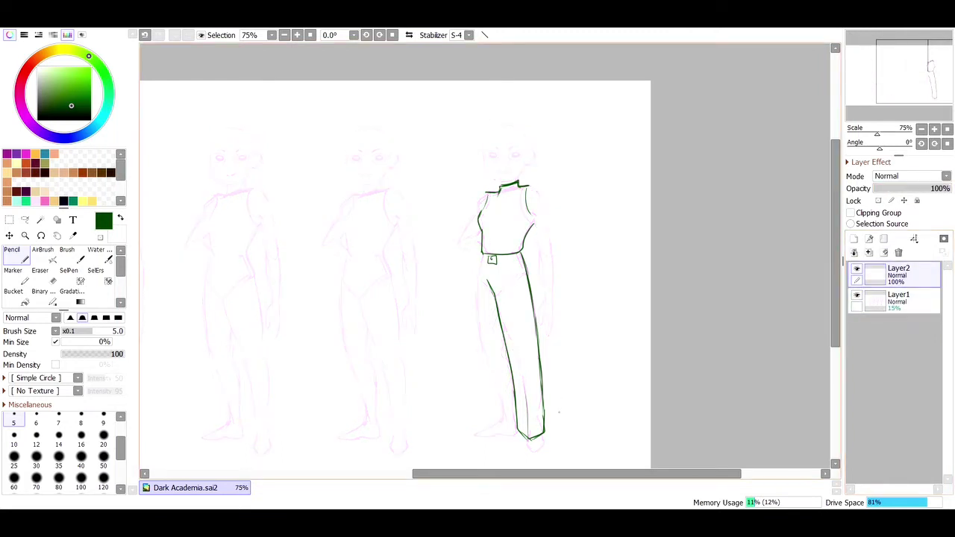
Sketch the belt with its loops, the fly, a pocket and lengthwise creases on the rightmost figure's trousers
drag(507, 285, 524, 373)
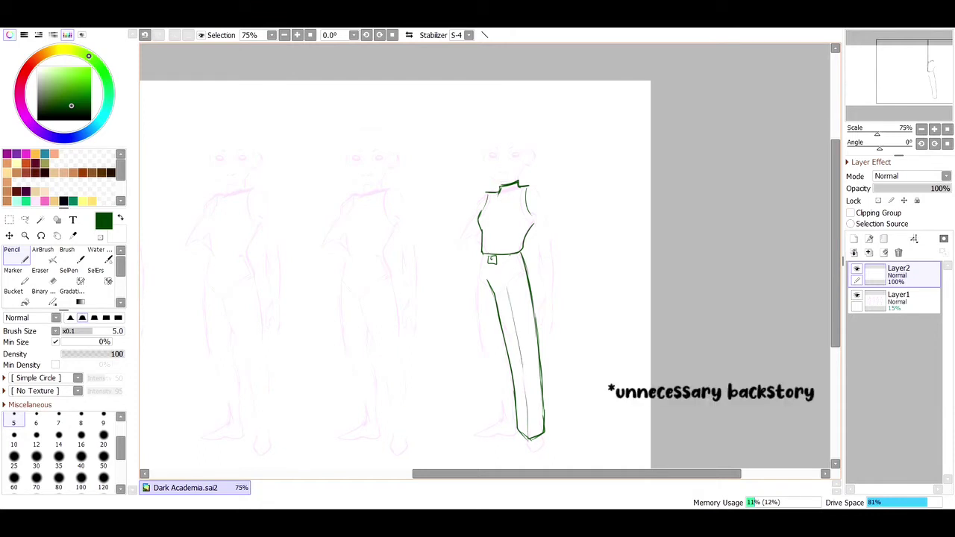
mouse_move(510, 254)
mouse_down()
mouse_move(524, 265)
mouse_move(482, 265)
mouse_up()
drag(482, 264, 508, 266)
mouse_move(496, 264)
mouse_down()
mouse_move(488, 291)
mouse_move(494, 283)
mouse_up()
drag(482, 270, 476, 306)
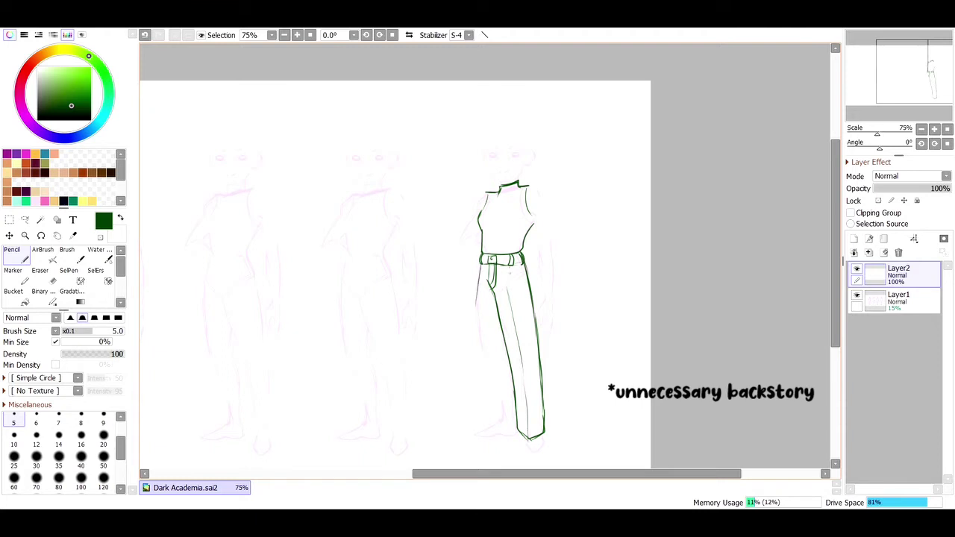
mouse_move(512, 277)
mouse_down()
mouse_move(529, 301)
mouse_move(543, 435)
mouse_up()
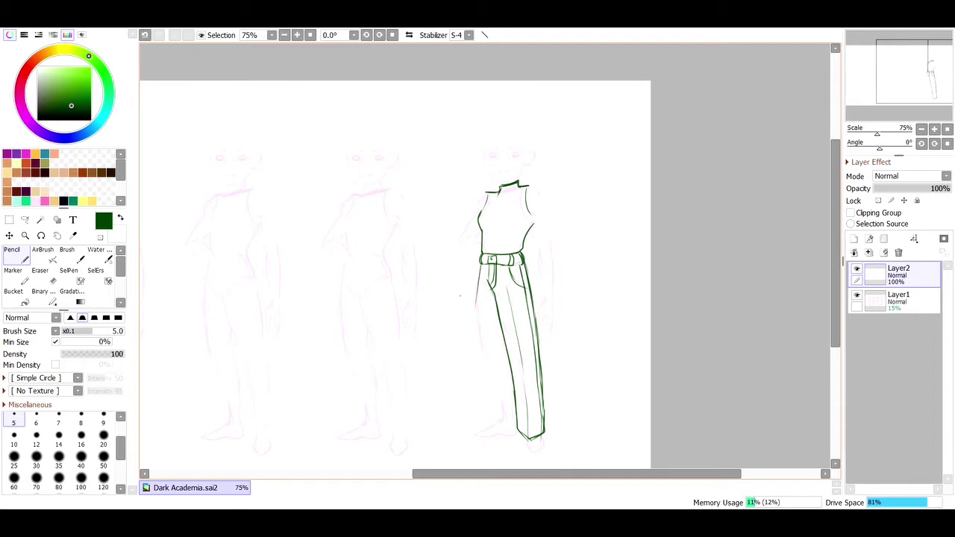
Sketch the second trouser leg of the rightmost figure with its hem and an inner crease line
mouse_move(479, 266)
mouse_down()
mouse_move(475, 335)
mouse_move(477, 291)
mouse_move(489, 373)
mouse_up()
drag(475, 323, 489, 417)
drag(485, 377, 490, 425)
drag(489, 424, 515, 426)
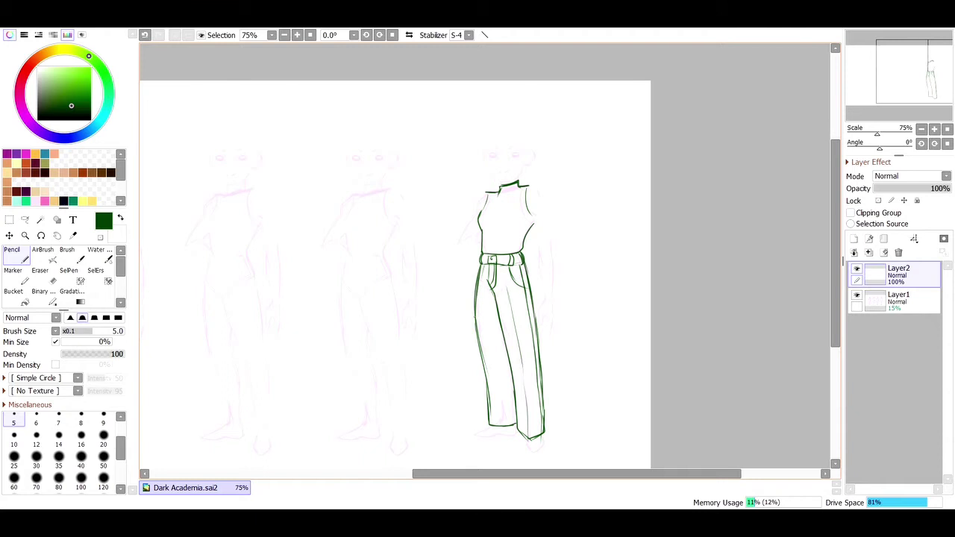
key(ctrl+z)
key(ctrl+y)
drag(481, 285, 485, 357)
drag(482, 323, 494, 421)
drag(481, 267, 483, 281)
Sketch a wrapped turban with diagonal folds and a short jaw line on the rightmost figure's head
mouse_move(501, 134)
mouse_down()
mouse_move(482, 151)
mouse_move(502, 132)
mouse_move(514, 135)
mouse_move(501, 133)
mouse_move(514, 137)
mouse_move(522, 148)
mouse_up()
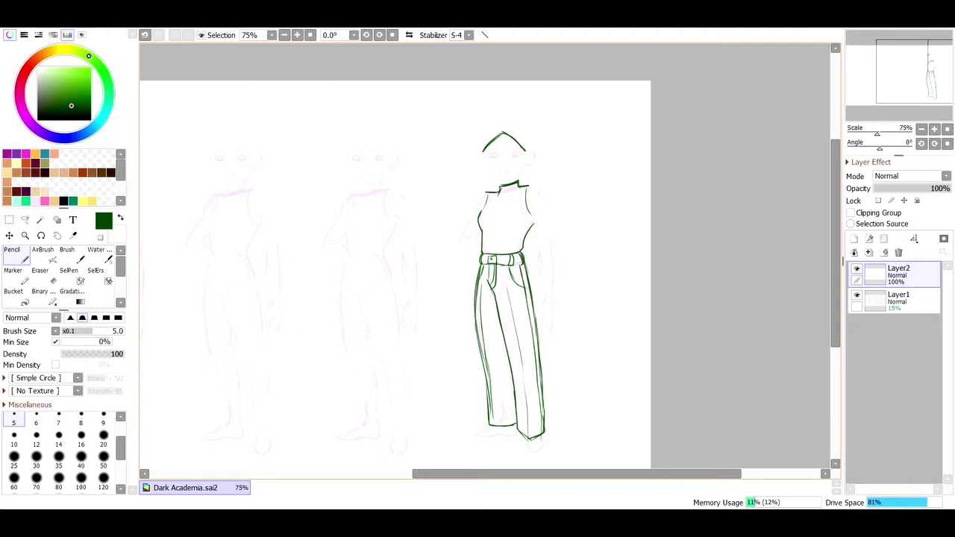
mouse_move(501, 128)
mouse_down()
mouse_move(482, 157)
mouse_move(482, 136)
mouse_move(480, 146)
mouse_move(507, 125)
mouse_move(531, 142)
mouse_up()
drag(527, 140, 529, 152)
mouse_move(492, 126)
mouse_down()
mouse_move(481, 135)
mouse_move(504, 117)
mouse_move(513, 124)
mouse_up()
mouse_move(510, 123)
mouse_down()
mouse_move(526, 138)
mouse_move(522, 119)
mouse_up()
mouse_move(519, 122)
mouse_down()
mouse_move(533, 149)
mouse_move(519, 176)
mouse_up()
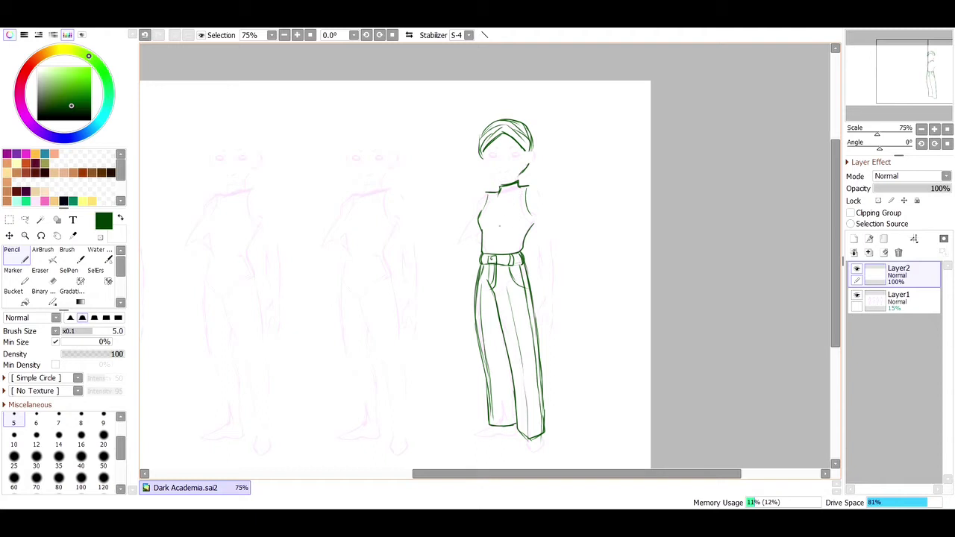
Sketch one side of an open jacket with a rolled-up sleeve over the rightmost figure's straight arm
drag(520, 188, 521, 248)
mouse_move(526, 185)
mouse_down()
mouse_move(538, 191)
mouse_move(532, 233)
mouse_up()
mouse_move(538, 193)
mouse_down()
mouse_move(552, 254)
mouse_move(538, 266)
mouse_move(557, 270)
mouse_move(542, 279)
mouse_move(546, 252)
mouse_move(538, 254)
mouse_up()
drag(531, 232, 539, 293)
drag(531, 235, 540, 309)
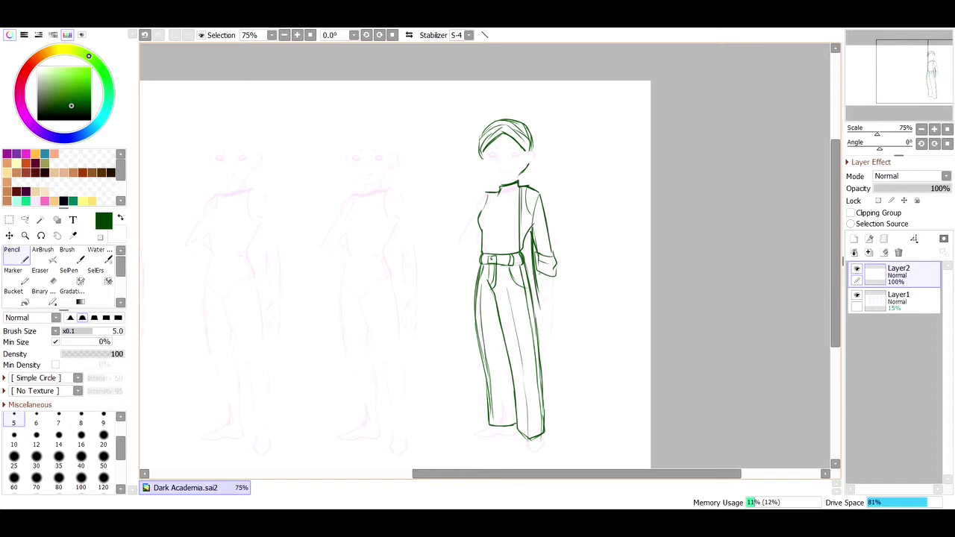
Erase the overlapping top and jacket lines with a size 25 eraser and redraw the jacket's lapel and front edge with the Pencil
key(e)
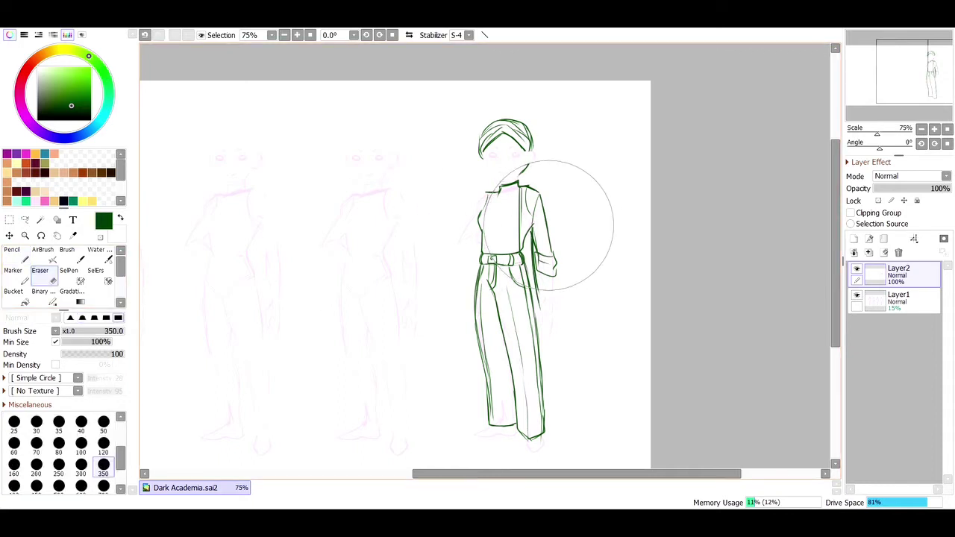
click(14, 422)
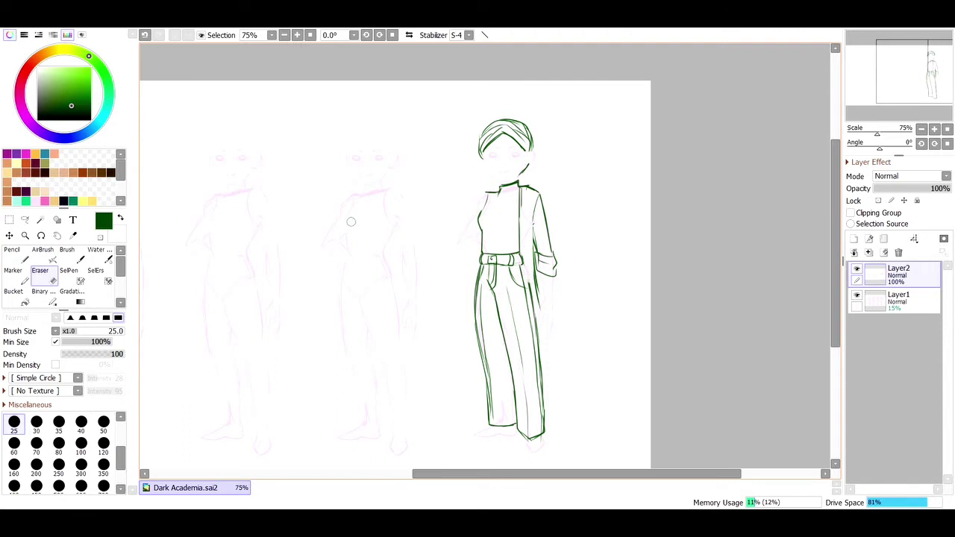
key(n)
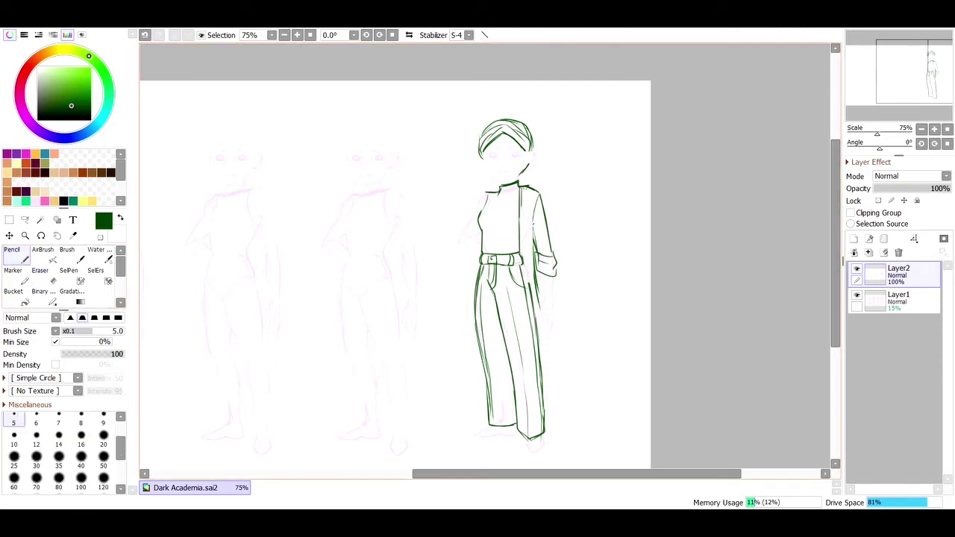
mouse_move(519, 181)
mouse_down()
mouse_move(533, 206)
mouse_move(522, 223)
mouse_move(518, 283)
mouse_move(519, 268)
mouse_move(540, 309)
mouse_move(520, 263)
mouse_up()
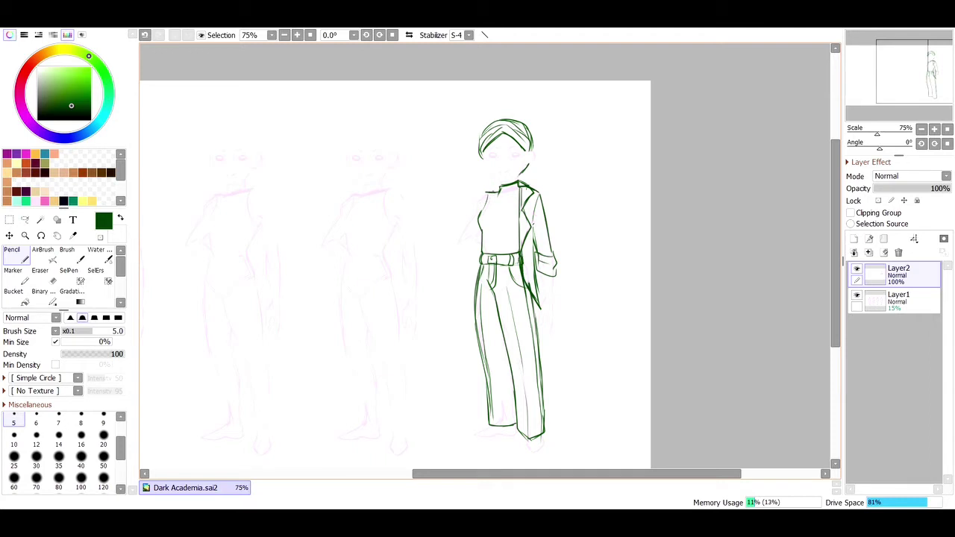
Sketch the jacket's other front panel and the rolled-up sleeve on the rightmost figure's bent arm
mouse_move(498, 185)
mouse_down()
mouse_move(474, 219)
mouse_move(469, 295)
mouse_up()
drag(476, 251, 466, 298)
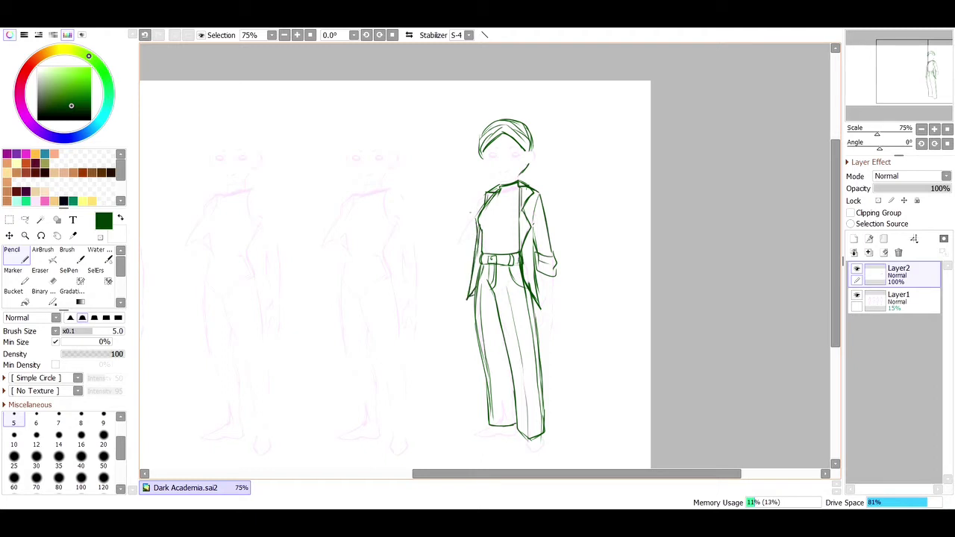
drag(483, 199, 457, 250)
mouse_move(459, 240)
mouse_down()
mouse_move(476, 232)
mouse_move(466, 250)
mouse_move(477, 235)
mouse_move(456, 246)
mouse_up()
Sketch a low-heeled shoe under the rightmost figure's shorter trouser leg
drag(577, 474, 582, 474)
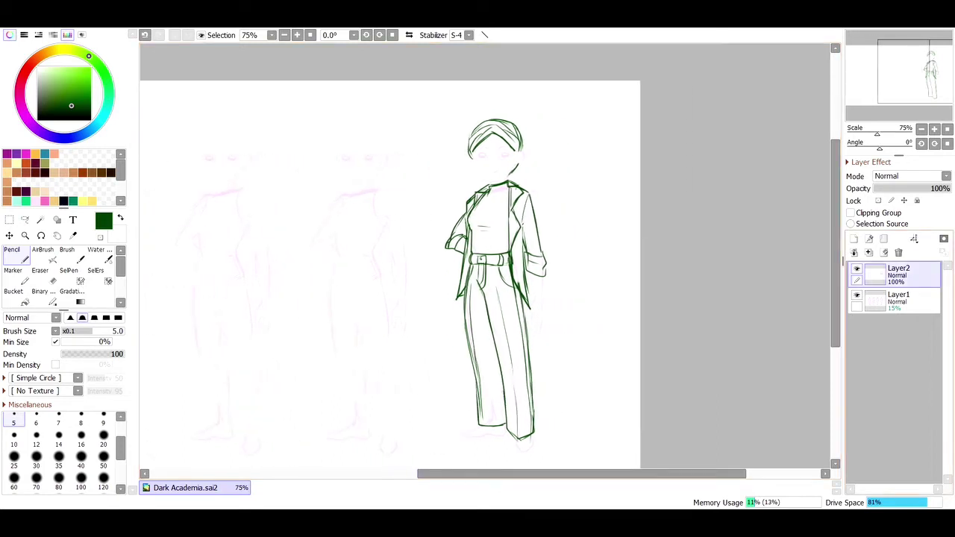
scroll(814, 296, down, 2)
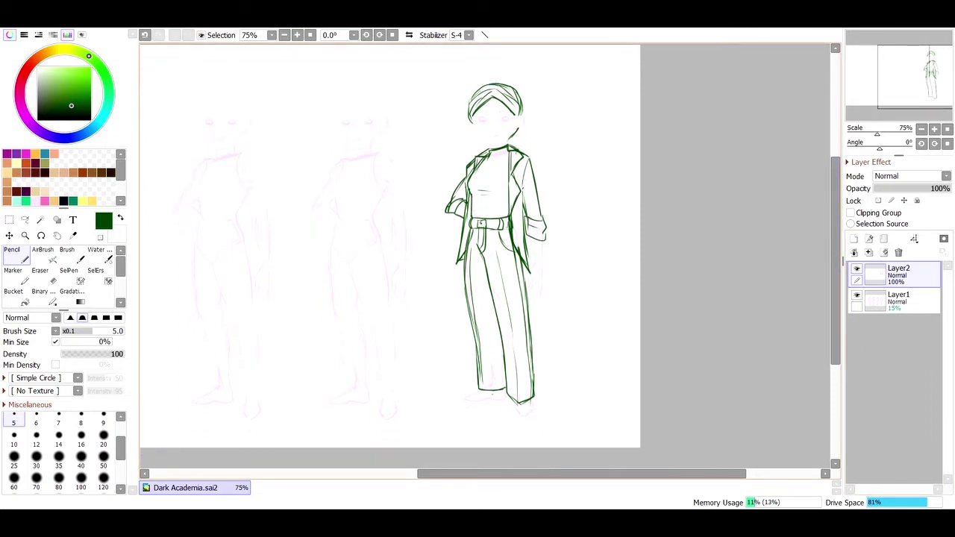
mouse_move(482, 389)
mouse_down()
mouse_move(462, 398)
mouse_move(489, 400)
mouse_up()
drag(505, 386, 502, 401)
drag(499, 390, 494, 400)
drag(475, 395, 486, 388)
drag(479, 404, 492, 401)
Sketch a V-neck sweater vest with a pointed shirt collar on the second figure from the right
drag(471, 473, 448, 473)
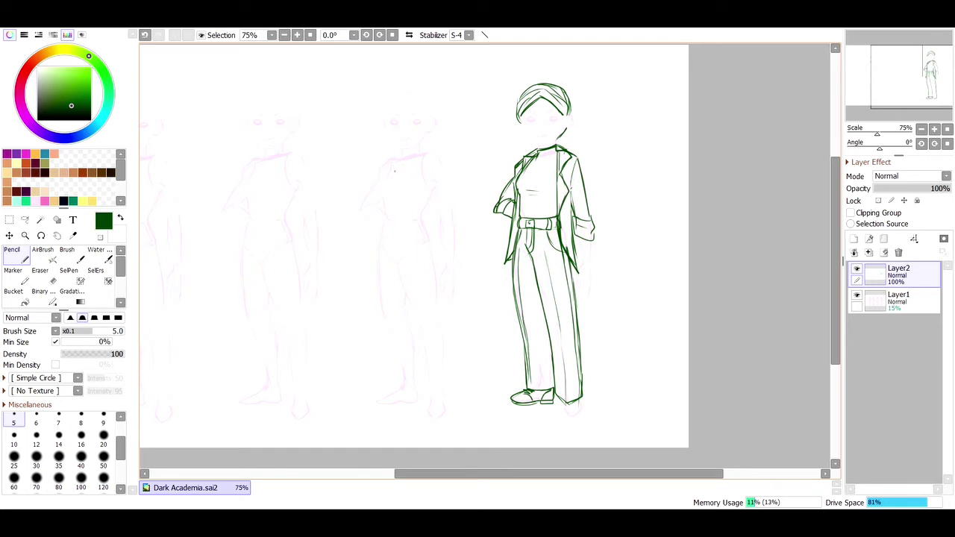
mouse_move(421, 155)
mouse_down()
mouse_move(398, 186)
mouse_move(394, 154)
mouse_up()
drag(382, 189, 384, 218)
drag(434, 189, 419, 220)
drag(429, 153, 437, 188)
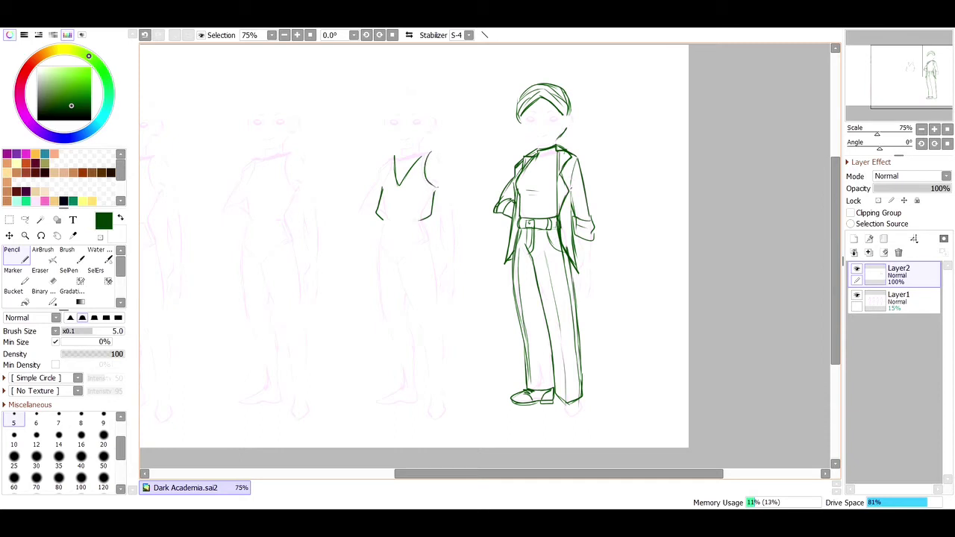
mouse_move(421, 152)
mouse_down()
mouse_move(432, 151)
mouse_move(411, 167)
mouse_move(387, 161)
mouse_move(380, 191)
mouse_up()
drag(395, 156, 400, 166)
drag(407, 152, 423, 156)
drag(401, 153, 409, 161)
Sketch the shirt's two sleeves with rolled cuffs on either side of the vest
mouse_move(440, 158)
mouse_down()
mouse_move(447, 191)
mouse_move(437, 210)
mouse_move(449, 223)
mouse_move(440, 224)
mouse_move(456, 223)
mouse_up()
mouse_move(452, 214)
mouse_down()
mouse_move(457, 224)
mouse_move(455, 208)
mouse_up()
drag(445, 169, 452, 207)
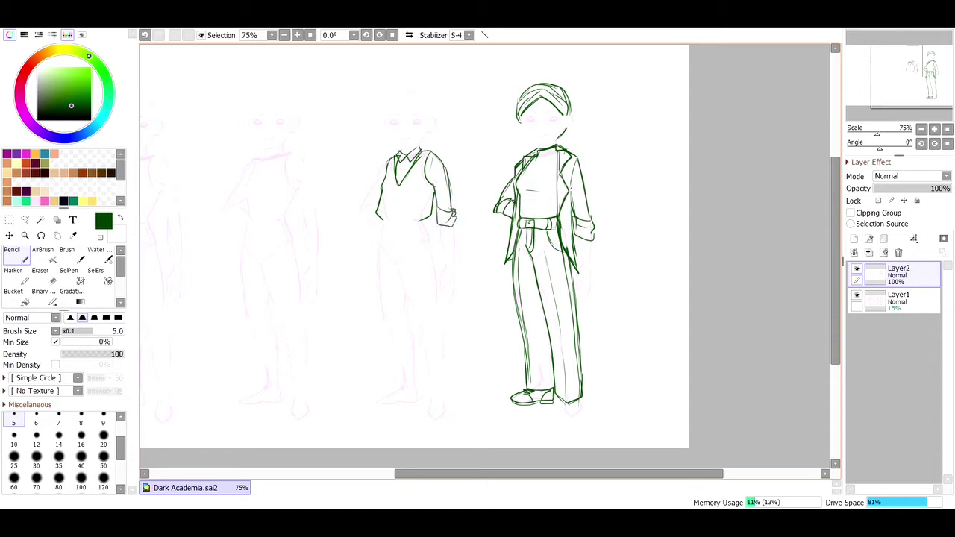
mouse_move(389, 159)
mouse_down()
mouse_move(360, 212)
mouse_move(369, 219)
mouse_up()
Erase the flared end of the vest's side line and draw the vest's hem across the waist
key(e)
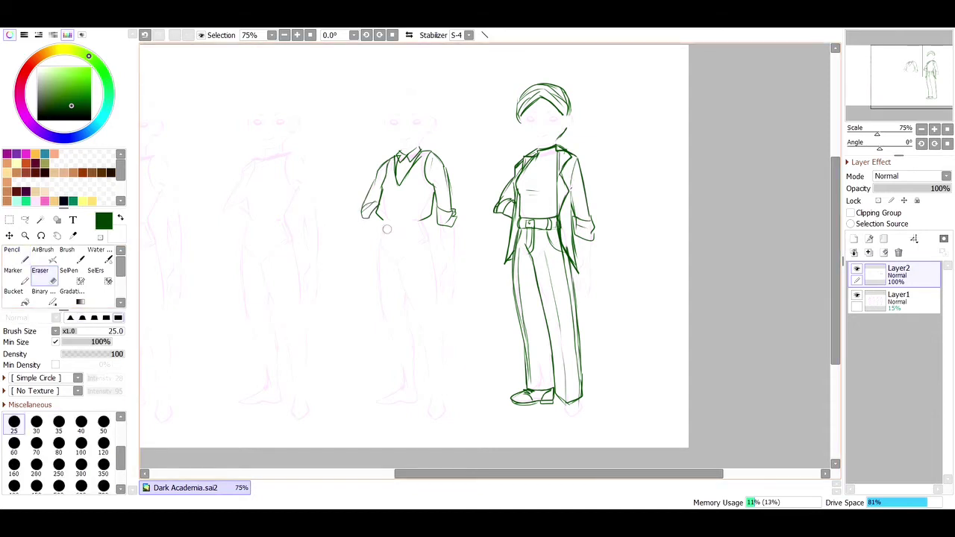
mouse_move(381, 217)
mouse_down()
mouse_move(384, 197)
mouse_move(381, 216)
mouse_up()
key(n)
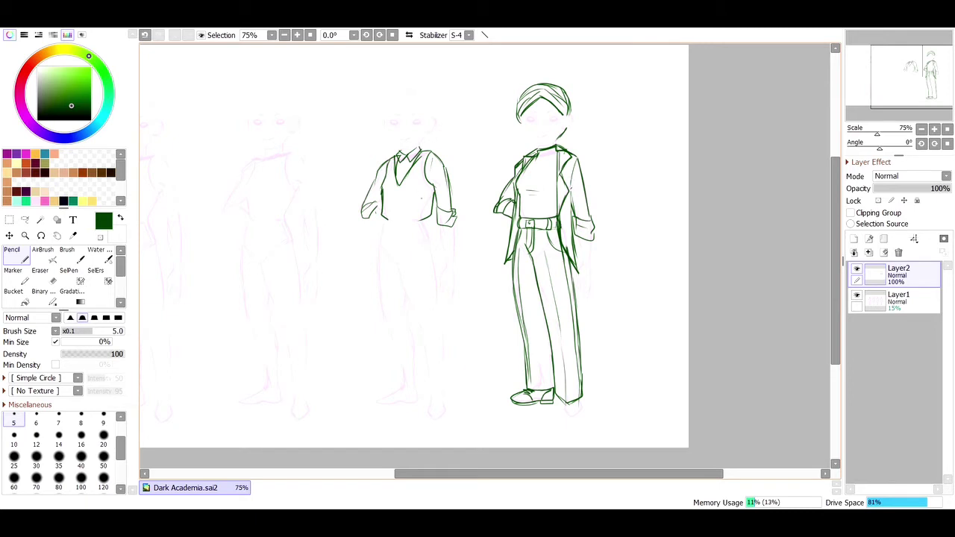
drag(394, 222, 429, 219)
mouse_move(395, 223)
mouse_down()
mouse_move(421, 222)
mouse_move(394, 223)
mouse_up()
Sketch both side edges of a long flared skirt below the vest
drag(383, 222, 373, 313)
drag(376, 264, 374, 358)
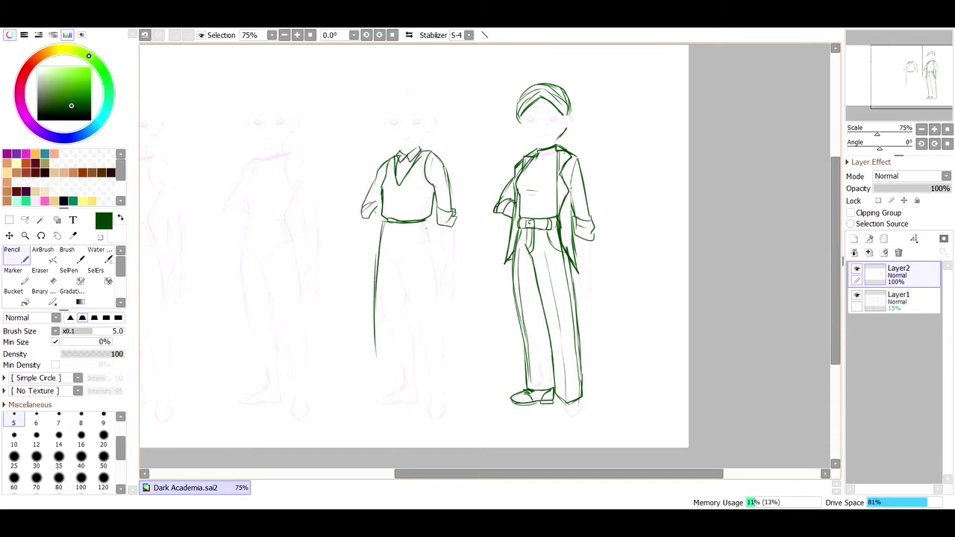
drag(423, 221, 442, 306)
drag(433, 264, 446, 334)
drag(442, 300, 450, 363)
mouse_move(443, 318)
mouse_down()
mouse_move(453, 385)
mouse_move(448, 370)
mouse_up()
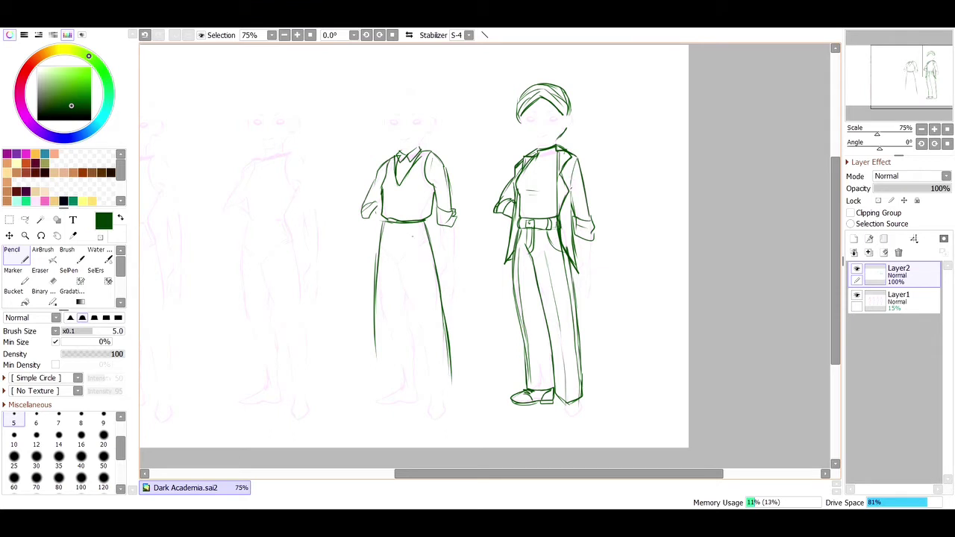
Add the waistband, the wavy hem and vertical pleat lines to the long skirt
drag(380, 230, 418, 229)
mouse_move(453, 385)
mouse_down()
mouse_move(443, 394)
mouse_move(381, 388)
mouse_up()
mouse_move(378, 353)
mouse_down()
mouse_move(381, 381)
mouse_move(426, 364)
mouse_move(420, 281)
mouse_up()
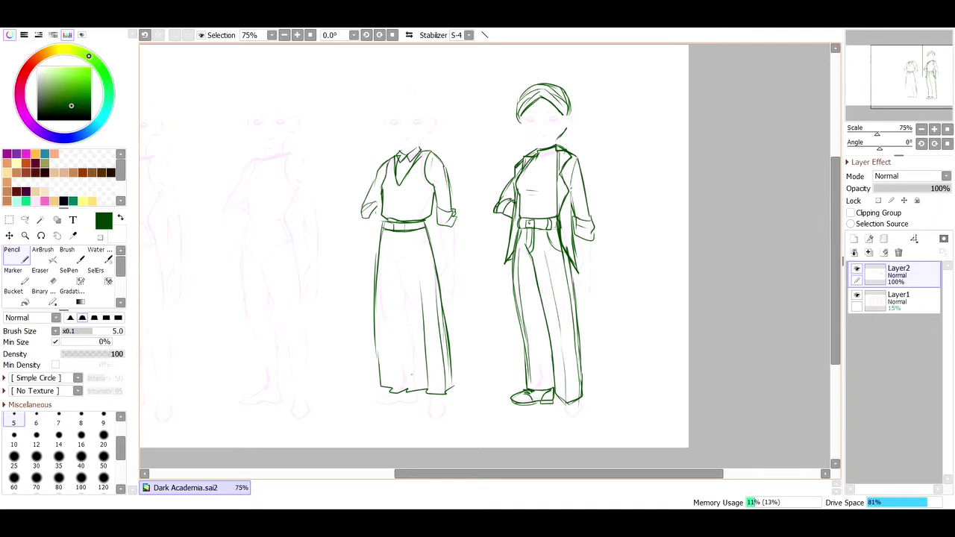
mouse_move(405, 263)
mouse_down()
mouse_move(403, 378)
mouse_move(393, 261)
mouse_up()
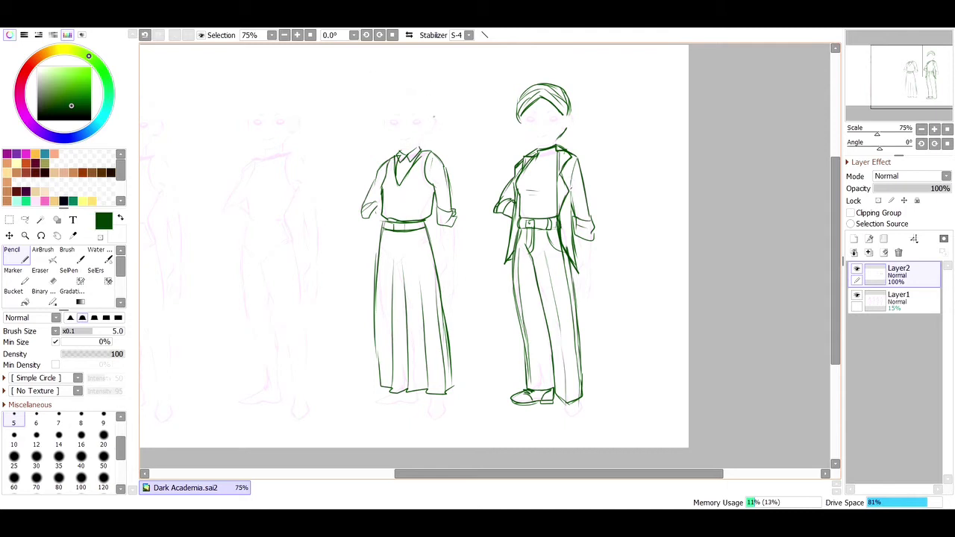
Sketch a wrapped turban on the vest-wearing figure's head, with a short hanging piece behind the neck
mouse_move(404, 101)
mouse_down()
mouse_move(387, 118)
mouse_move(400, 99)
mouse_move(429, 116)
mouse_move(400, 104)
mouse_move(408, 94)
mouse_move(385, 105)
mouse_move(410, 87)
mouse_move(425, 90)
mouse_move(431, 110)
mouse_move(426, 93)
mouse_move(392, 92)
mouse_move(409, 85)
mouse_move(431, 106)
mouse_move(388, 98)
mouse_move(411, 87)
mouse_move(423, 106)
mouse_move(429, 96)
mouse_up()
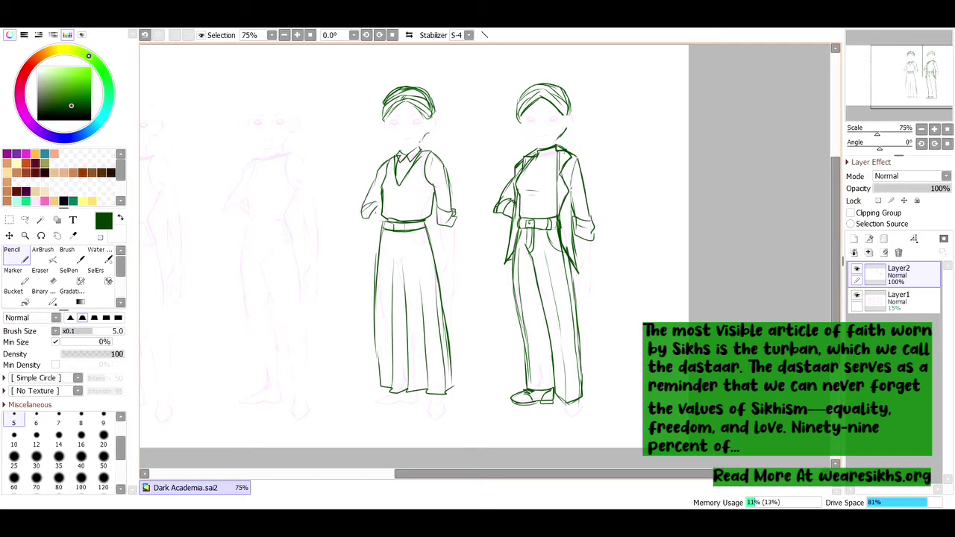
mouse_move(428, 133)
mouse_down()
mouse_move(438, 160)
mouse_move(427, 135)
mouse_move(432, 164)
mouse_move(415, 191)
mouse_up()
key(ctrl+z)
key(ctrl+z)
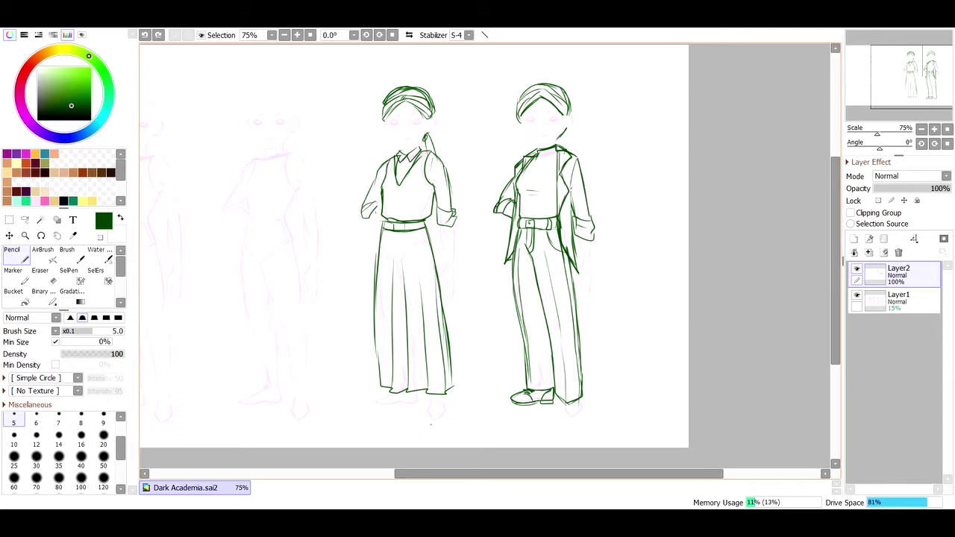
Sketch a hijab framing the face and draping under the chin on the second figure from the left
drag(558, 474, 509, 474)
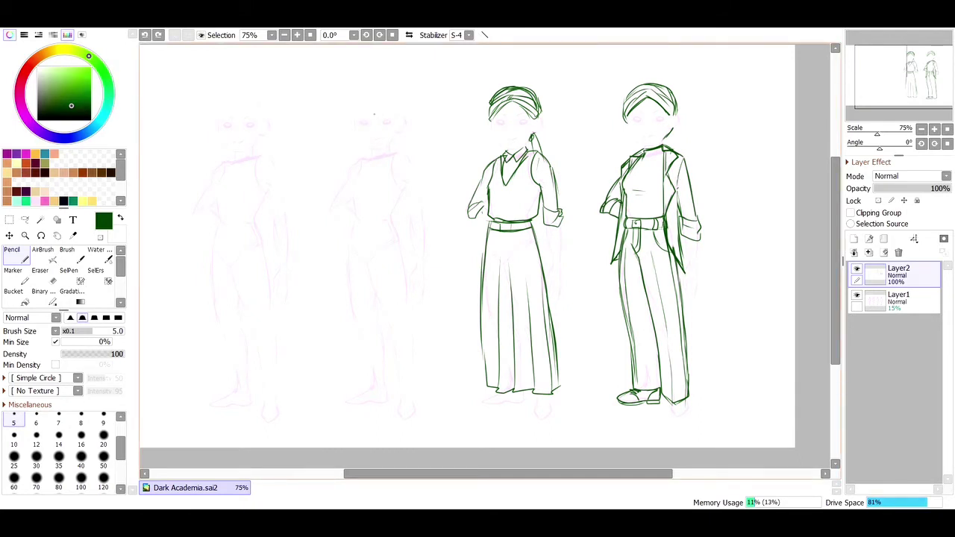
mouse_move(374, 97)
mouse_down()
mouse_move(354, 126)
mouse_move(354, 146)
mouse_move(365, 152)
mouse_up()
mouse_move(373, 96)
mouse_down()
mouse_move(395, 131)
mouse_move(374, 158)
mouse_move(387, 152)
mouse_move(359, 160)
mouse_move(378, 172)
mouse_move(401, 161)
mouse_move(407, 109)
mouse_move(386, 91)
mouse_move(359, 96)
mouse_move(348, 148)
mouse_up()
drag(354, 111, 344, 162)
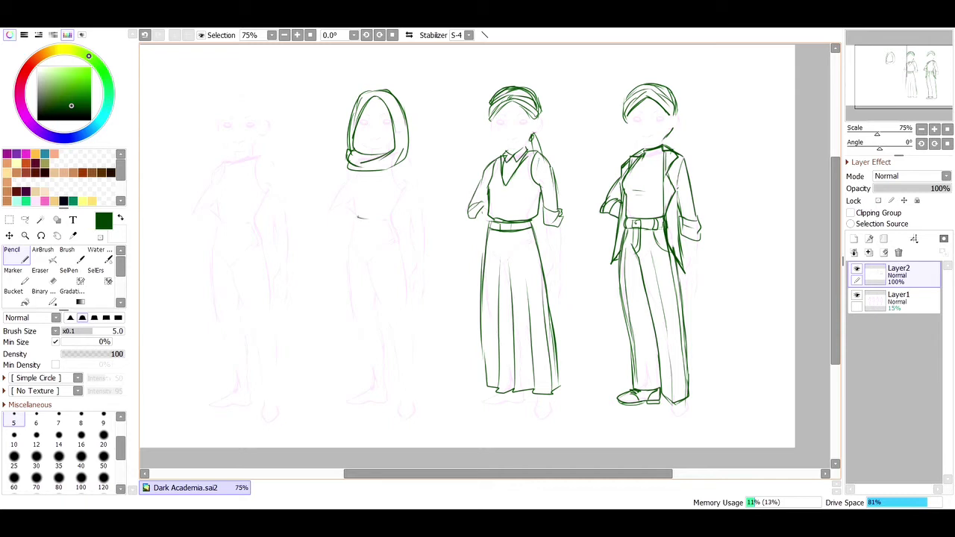
Sketch a belt with loops at the hijab-wearing figure's waist and a short crotch line below it
mouse_move(380, 217)
mouse_down()
mouse_move(400, 243)
mouse_move(384, 223)
mouse_move(391, 216)
mouse_move(351, 221)
mouse_move(379, 229)
mouse_up()
drag(353, 214, 356, 228)
drag(358, 250, 366, 263)
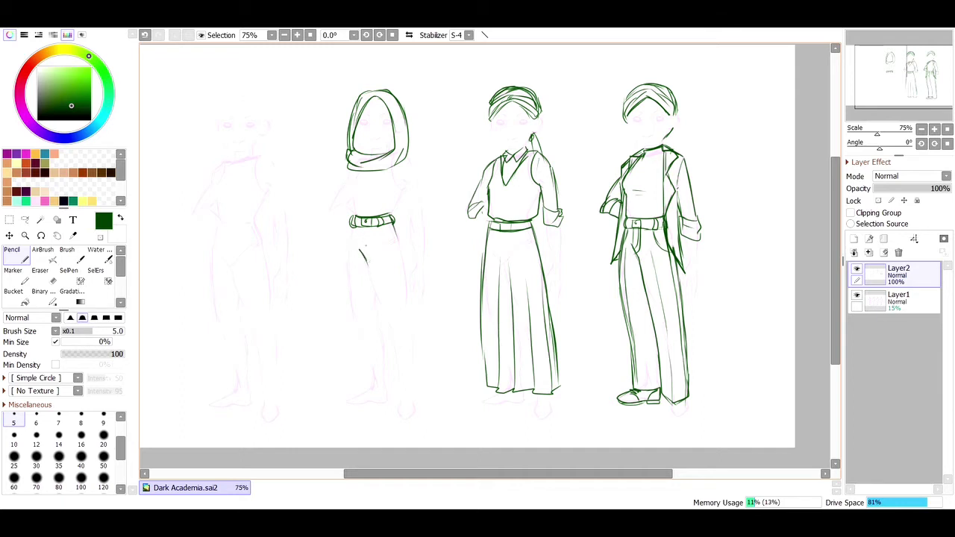
Sketch wide-leg trousers with a fly, an inner leg line and a hem below the hijab-wearing figure's belt
mouse_move(370, 225)
mouse_down()
mouse_move(369, 255)
mouse_move(362, 248)
mouse_move(403, 261)
mouse_move(410, 307)
mouse_up()
drag(409, 295, 421, 386)
drag(369, 264, 376, 349)
mouse_move(373, 316)
mouse_down()
mouse_move(374, 378)
mouse_move(420, 380)
mouse_up()
drag(352, 226, 346, 293)
drag(346, 258, 345, 293)
drag(345, 291, 347, 330)
mouse_move(347, 288)
mouse_down()
mouse_move(350, 381)
mouse_move(373, 383)
mouse_up()
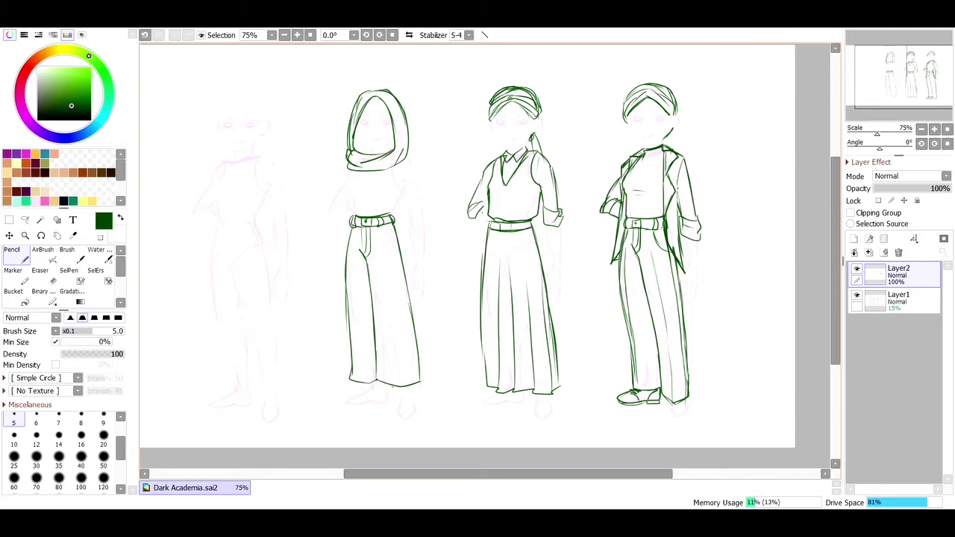
Add long fold lines down the hijab-wearing figure's trouser legs and a curved pocket just below the belt
drag(392, 382, 379, 274)
drag(360, 378, 358, 263)
drag(384, 233, 395, 237)
drag(388, 222, 396, 252)
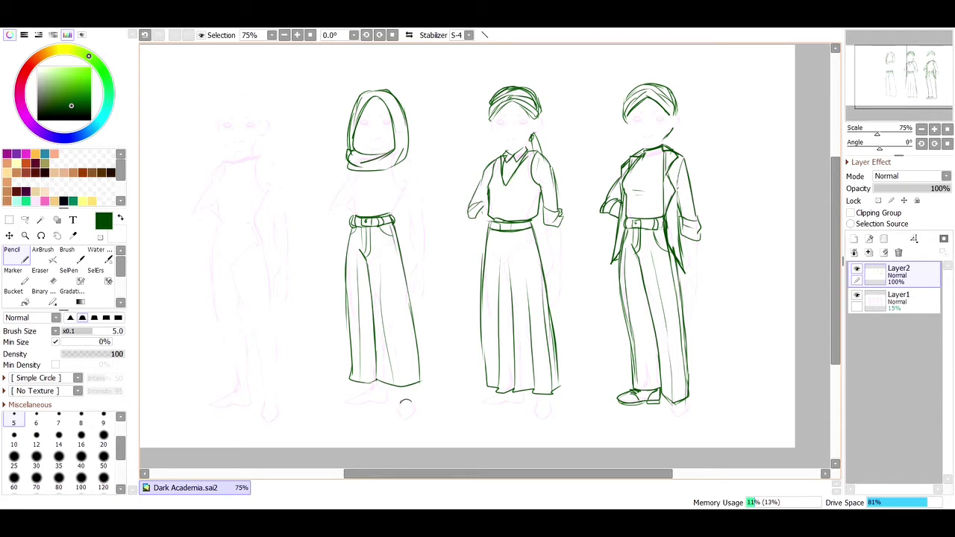
Sketch pointed shoes on both feet below the hijab-wearing figure's trouser hems
mouse_move(411, 402)
mouse_down()
mouse_move(399, 411)
mouse_move(415, 409)
mouse_up()
drag(346, 400, 366, 393)
drag(367, 392, 358, 400)
drag(367, 402, 389, 393)
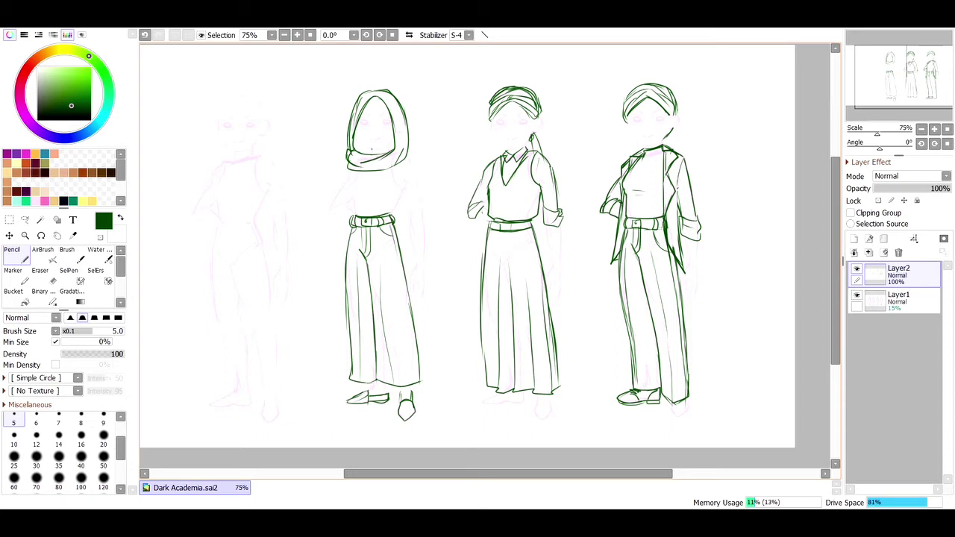
Add a fold to the hijab under the chin and sketch a long draped panel hanging from the shoulder past the knee
mouse_move(377, 151)
mouse_down()
mouse_move(392, 144)
mouse_move(385, 149)
mouse_up()
drag(392, 164, 398, 289)
drag(394, 238, 400, 312)
mouse_move(398, 279)
mouse_down()
mouse_move(401, 325)
mouse_move(429, 327)
mouse_up()
drag(398, 163, 412, 276)
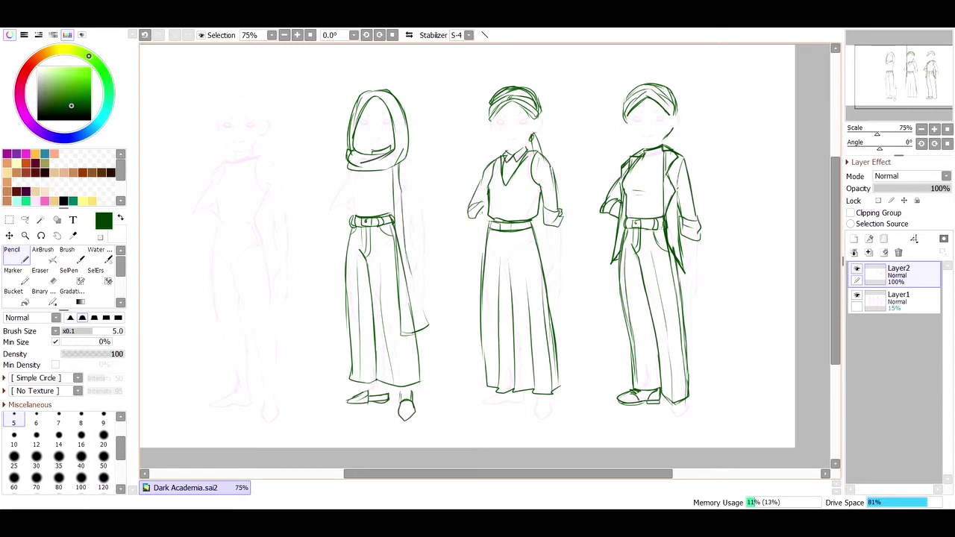
Sketch the hijab-wearing figure's top with rolled-up sleeves on both arms and small fold marks across the chest
mouse_move(411, 162)
mouse_down()
mouse_move(427, 236)
mouse_move(411, 237)
mouse_move(427, 235)
mouse_up()
drag(407, 194, 410, 226)
drag(402, 193, 410, 212)
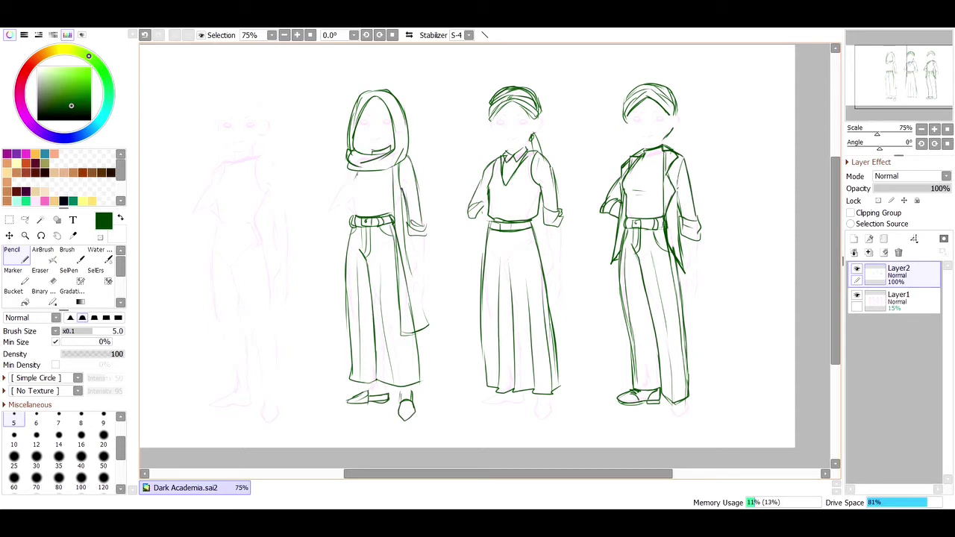
mouse_move(353, 183)
mouse_down()
mouse_move(353, 218)
mouse_move(377, 191)
mouse_up()
mouse_move(349, 171)
mouse_down()
mouse_move(328, 217)
mouse_move(353, 200)
mouse_up()
Sketch a pointed shirt collar, the shoulders and one side of the torso on the leftmost figure
mouse_move(508, 474)
mouse_down()
mouse_move(459, 474)
mouse_move(512, 473)
mouse_up()
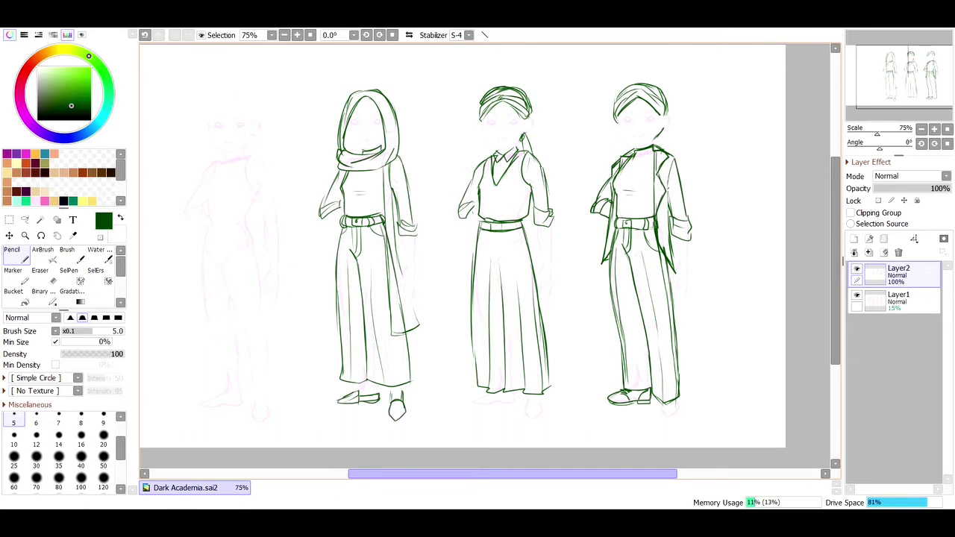
drag(512, 473, 484, 474)
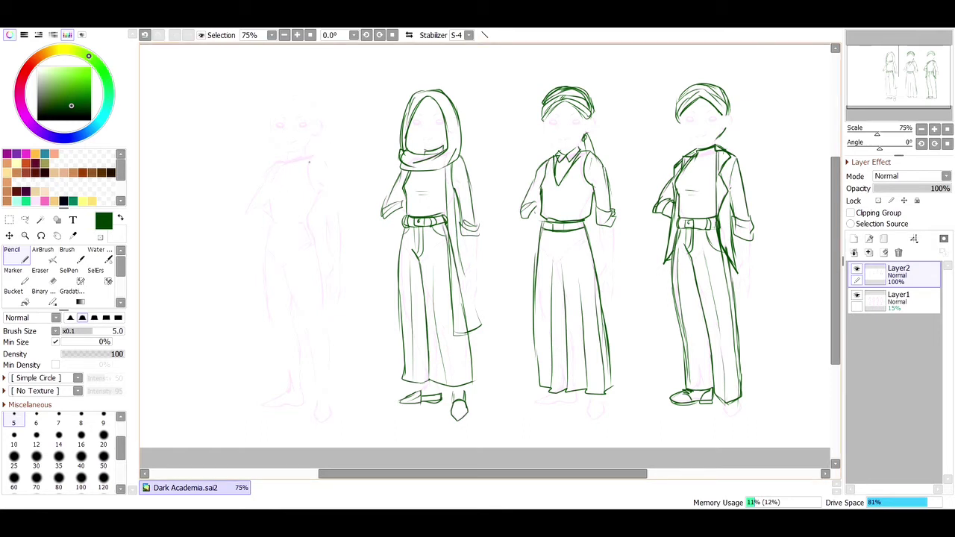
mouse_move(294, 160)
mouse_down()
mouse_move(306, 151)
mouse_move(296, 171)
mouse_move(305, 150)
mouse_move(285, 171)
mouse_move(291, 159)
mouse_move(284, 161)
mouse_up()
drag(271, 163, 284, 161)
key(ctrl+z)
mouse_move(313, 156)
mouse_down()
mouse_move(323, 159)
mouse_move(320, 179)
mouse_move(327, 164)
mouse_up()
mouse_move(281, 157)
mouse_down()
mouse_move(266, 163)
mouse_move(267, 182)
mouse_up()
drag(317, 181, 314, 224)
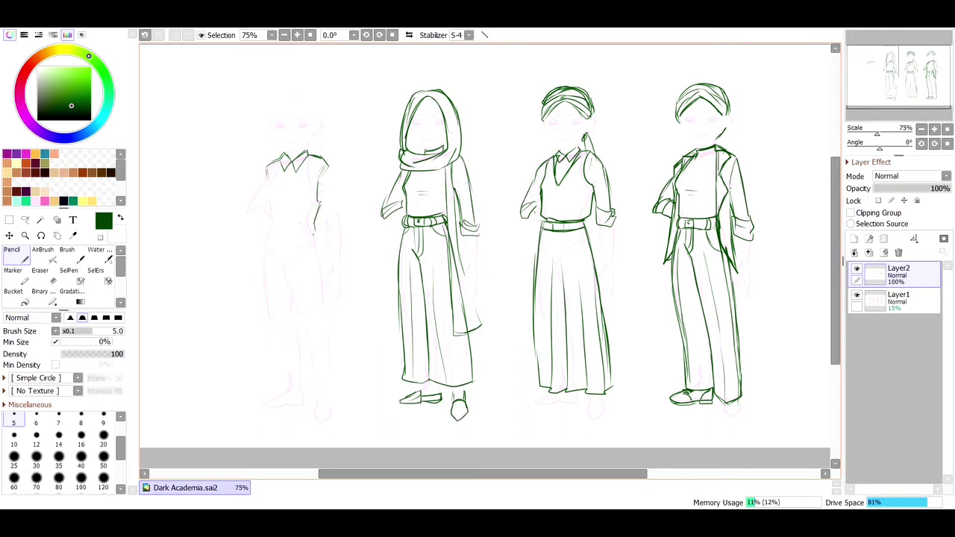
Sketch the leftmost figure's sweater body with a hem band and shirt tails below it
drag(316, 234, 267, 235)
drag(269, 179, 267, 238)
drag(273, 243, 314, 242)
mouse_move(287, 245)
mouse_down()
mouse_move(311, 258)
mouse_move(314, 245)
mouse_move(320, 254)
mouse_move(287, 266)
mouse_move(280, 252)
mouse_move(260, 265)
mouse_move(282, 275)
mouse_up()
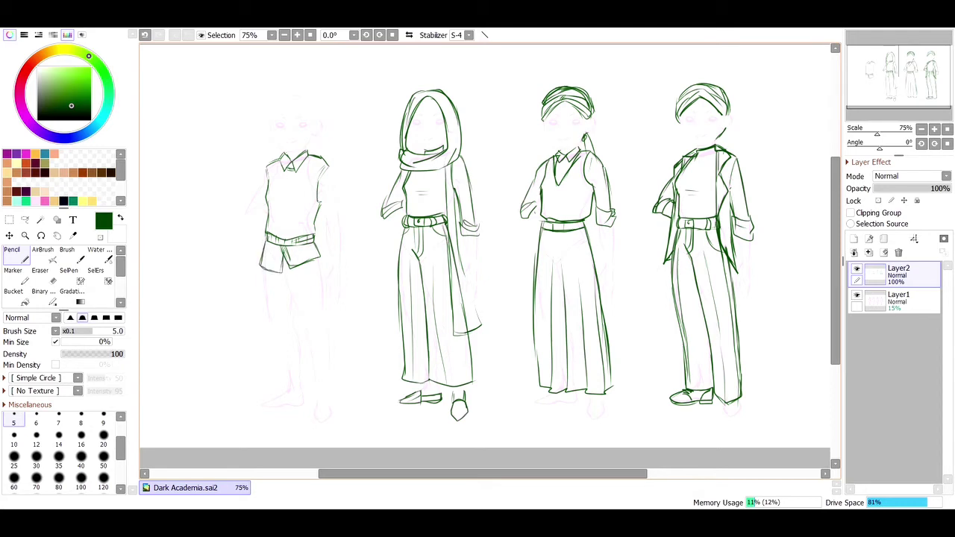
Erase one shirt tail below the leftmost figure's hem band and redraw it with a rounded shape
key(e)
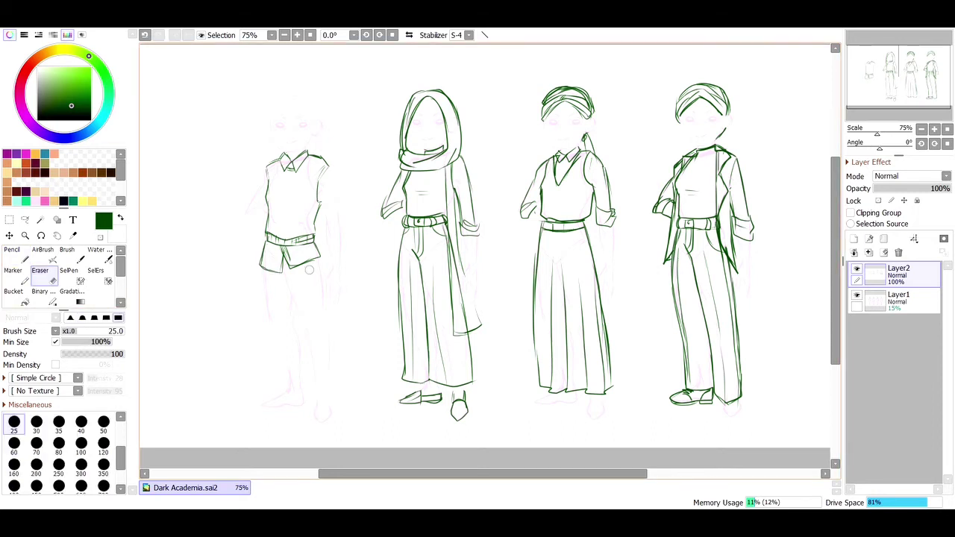
drag(282, 251, 322, 258)
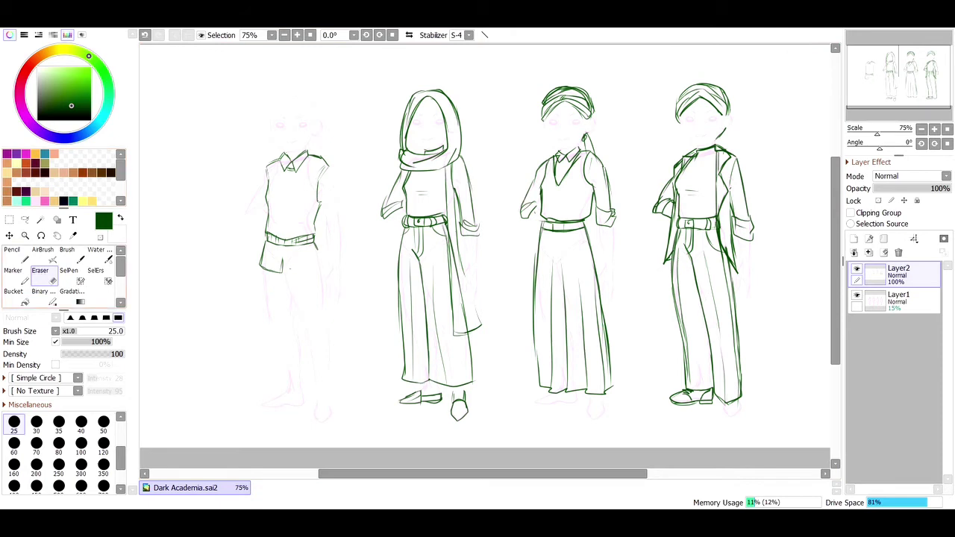
key(n)
mouse_move(279, 248)
mouse_down()
mouse_move(290, 275)
mouse_move(304, 274)
mouse_up()
drag(314, 242, 320, 264)
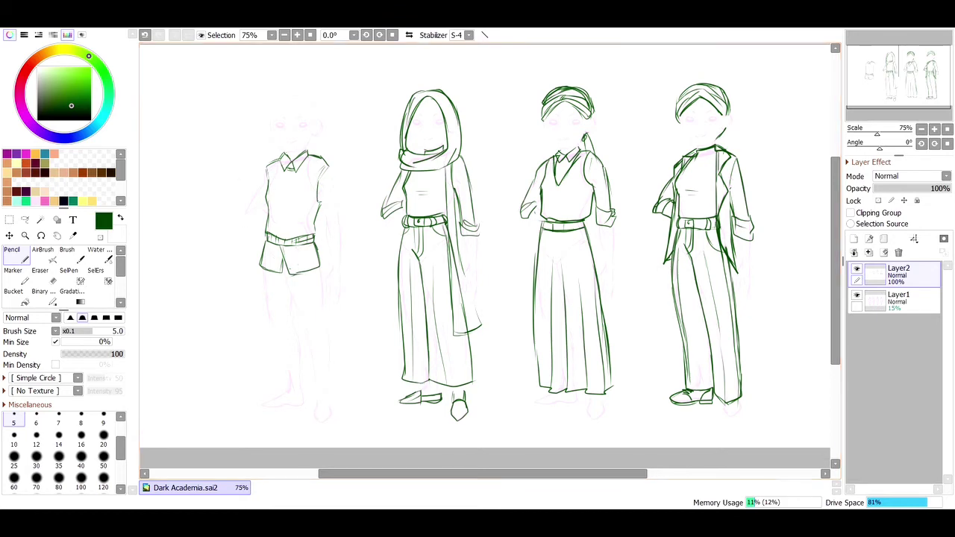
Redraw the leftmost figure's outer shoulder line and sketch long sleeves on both the hanging arm and the bent arm
key(e)
mouse_move(323, 163)
mouse_down()
mouse_move(314, 156)
mouse_move(329, 162)
mouse_up()
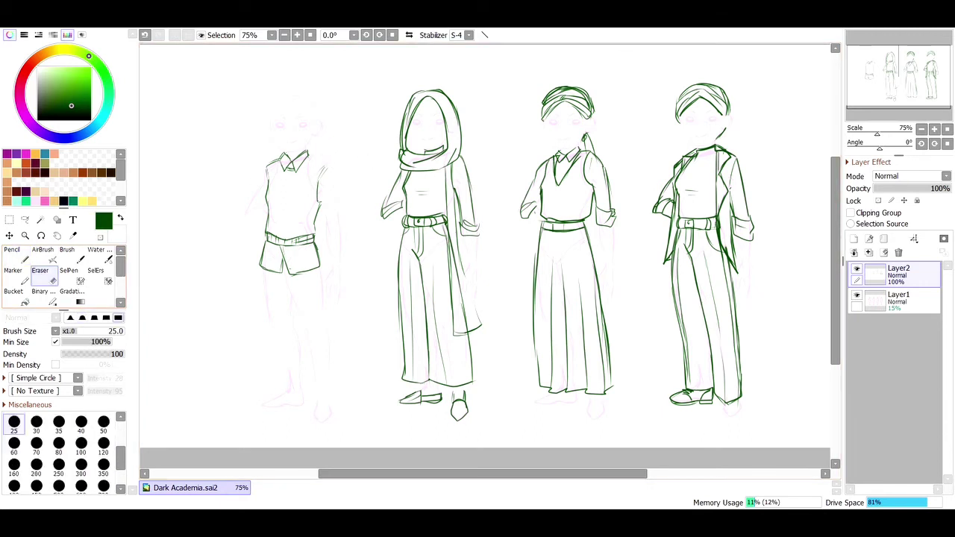
key(n)
drag(309, 155, 324, 160)
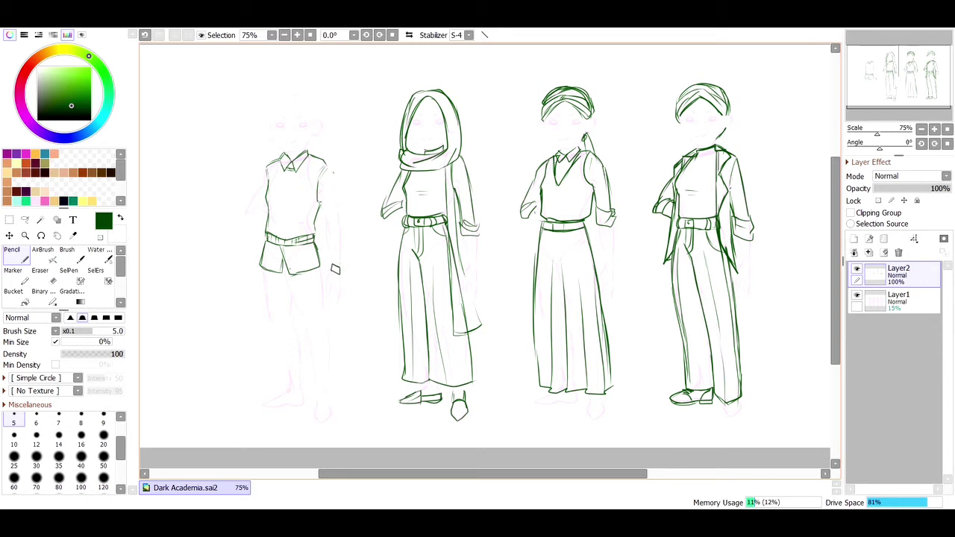
drag(322, 159, 342, 270)
drag(320, 200, 328, 257)
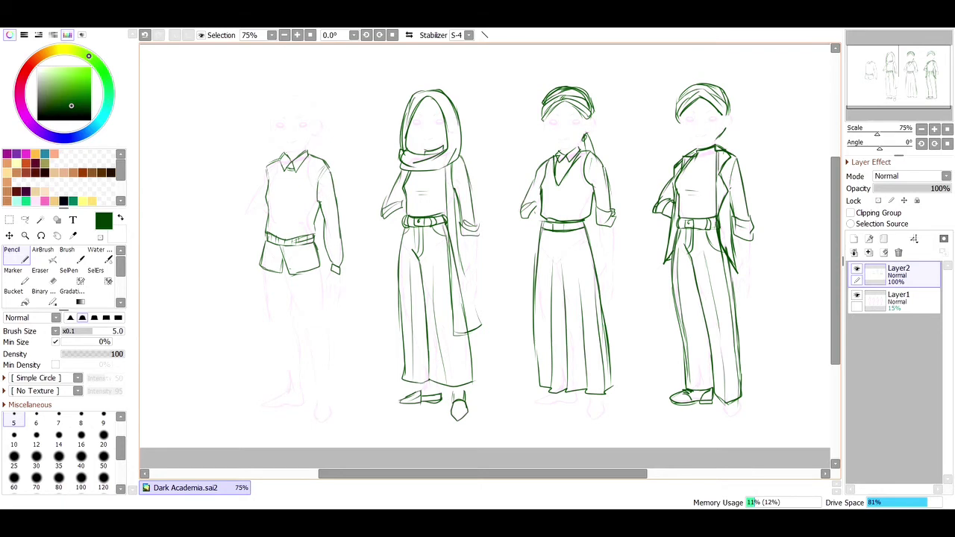
drag(328, 172, 322, 184)
mouse_move(267, 168)
mouse_down()
mouse_move(245, 217)
mouse_move(262, 224)
mouse_move(250, 214)
mouse_up()
Sketch tapered trousers with crossing inner leg lines, folds and hems below the leftmost figure's shirt tails
drag(282, 275, 316, 399)
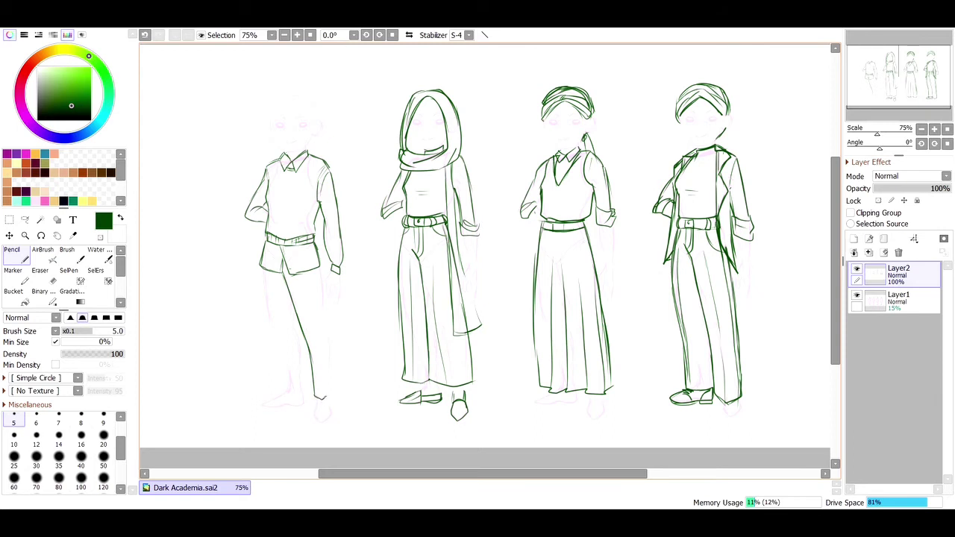
drag(318, 267, 324, 322)
drag(321, 290, 329, 369)
mouse_move(325, 330)
mouse_down()
mouse_move(331, 380)
mouse_move(321, 399)
mouse_up()
drag(300, 286, 310, 338)
drag(263, 267, 288, 389)
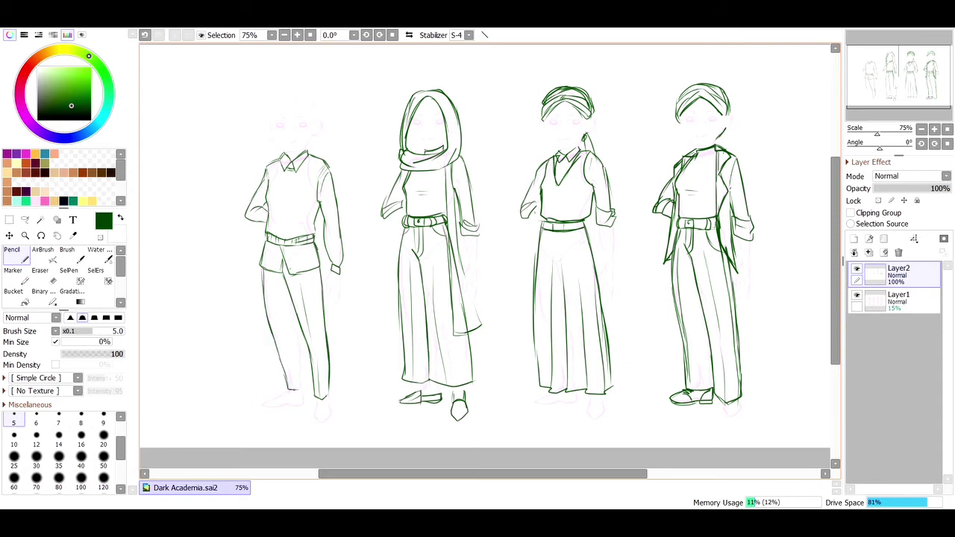
drag(294, 309, 301, 382)
drag(267, 270, 278, 343)
drag(274, 342, 283, 374)
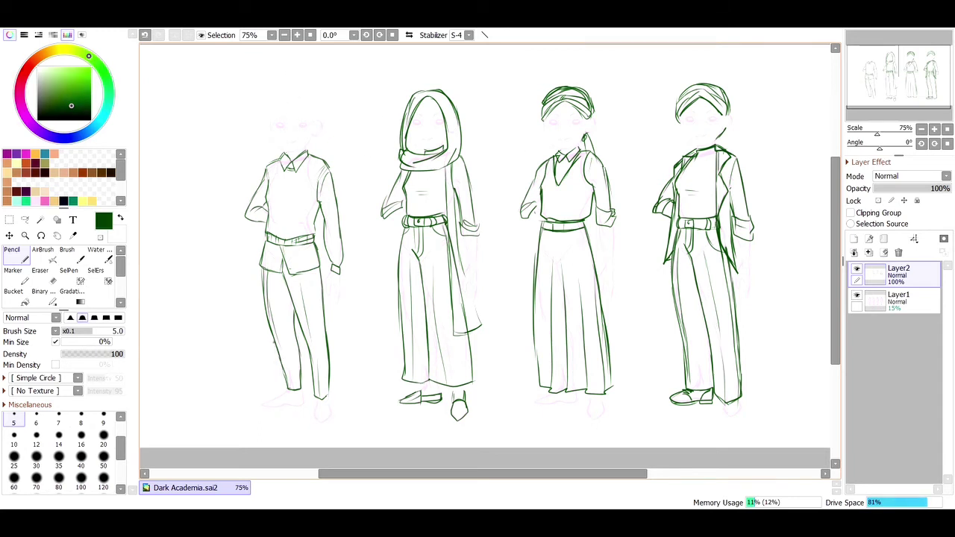
drag(282, 364, 286, 392)
Draw arrows pointing at the hijab and the rightmost turban, and loose loops above the three figures
drag(467, 114, 491, 108)
mouse_move(646, 118)
mouse_down()
mouse_move(664, 141)
mouse_move(666, 129)
mouse_move(663, 141)
mouse_up()
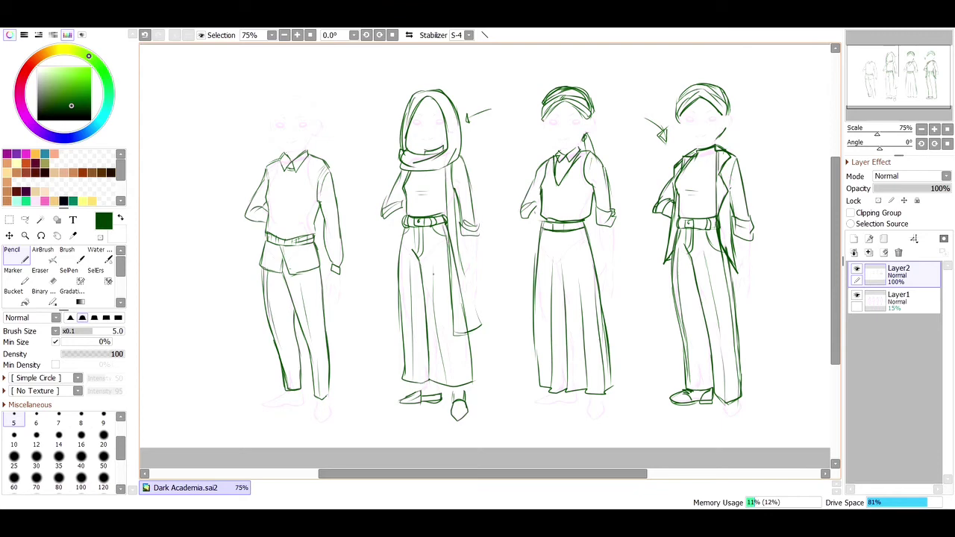
mouse_move(467, 67)
mouse_down()
mouse_move(518, 58)
mouse_move(583, 78)
mouse_move(691, 77)
mouse_up()
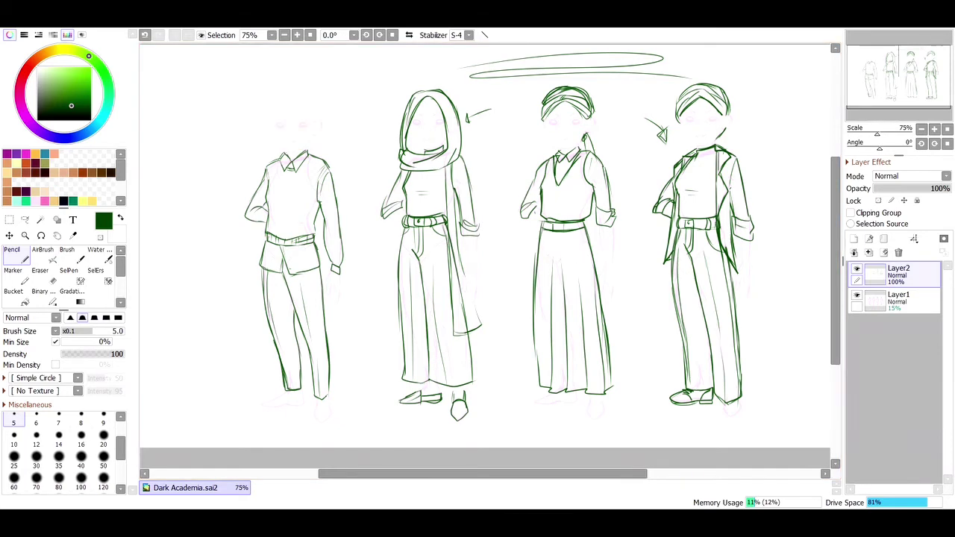
Erase the leftmost base figure on Layer1 and its outfit on Layer2 with a size 350 eraser
click(898, 301)
click(103, 480)
click(40, 277)
click(103, 454)
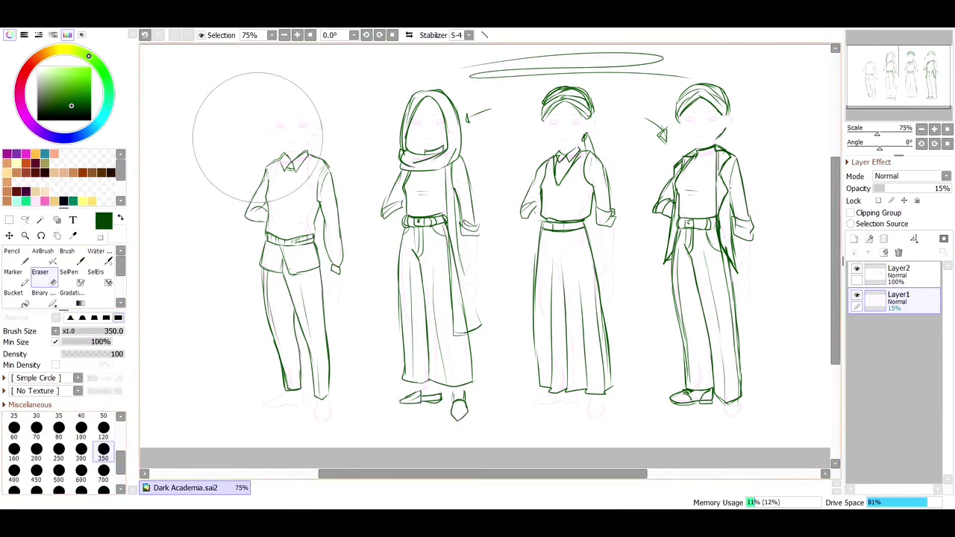
drag(209, 212, 313, 407)
click(898, 275)
drag(290, 153, 313, 458)
Erase the loops and arrows around the three remaining figures with a size 120 eraser
click(103, 430)
mouse_move(477, 71)
mouse_down()
mouse_move(684, 62)
mouse_move(549, 73)
mouse_up()
click(485, 116)
click(646, 135)
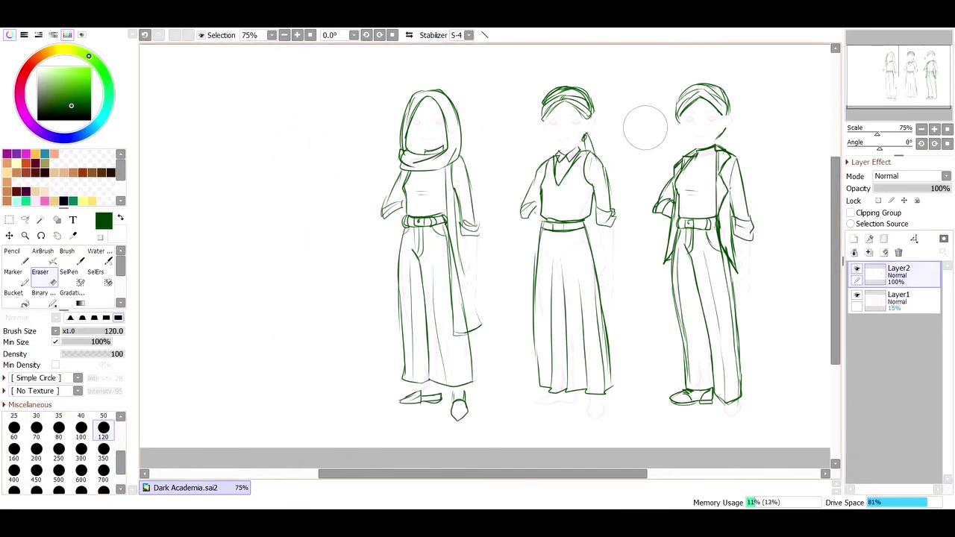
Group Layer2 and Layer1 in a new folder and move the three figures left on the canvas
drag(898, 275, 883, 239)
drag(899, 325, 899, 278)
click(9, 236)
drag(566, 246, 450, 246)
Lock Layer2's transparency and recolour all the outfit lines dark brown with an enlarged pencil
click(16, 256)
click(101, 173)
click(899, 301)
click(878, 200)
mouse_move(314, 95)
mouse_down()
mouse_move(290, 126)
mouse_move(328, 402)
mouse_up()
key(bracketright)
key(bracketright)
key(bracketright)
key(bracketright)
key(bracketright)
mouse_move(421, 420)
mouse_down()
mouse_move(482, 389)
mouse_move(618, 396)
mouse_up()
Add a new layer above Layer1 and draw the rightmost figure's face outline and ear with a size 5 pencil
click(899, 327)
click(854, 239)
click(25, 235)
triple_click(596, 110)
click(16, 256)
click(13, 418)
drag(497, 153, 505, 199)
key(ctrl+z)
mouse_move(511, 121)
mouse_down()
mouse_move(513, 160)
mouse_move(552, 201)
mouse_move(607, 183)
mouse_up()
drag(623, 121, 610, 182)
mouse_move(628, 121)
mouse_down()
mouse_move(626, 157)
mouse_move(549, 134)
mouse_move(589, 131)
mouse_up()
Select the rightmost figure's facial features on Layer1, cut and paste them, and merge the pasted layer into Layer2
click(899, 354)
click(71, 277)
click(14, 418)
key(ctrl+x)
key(ctrl+v)
drag(898, 354, 899, 291)
key(ctrl+e)
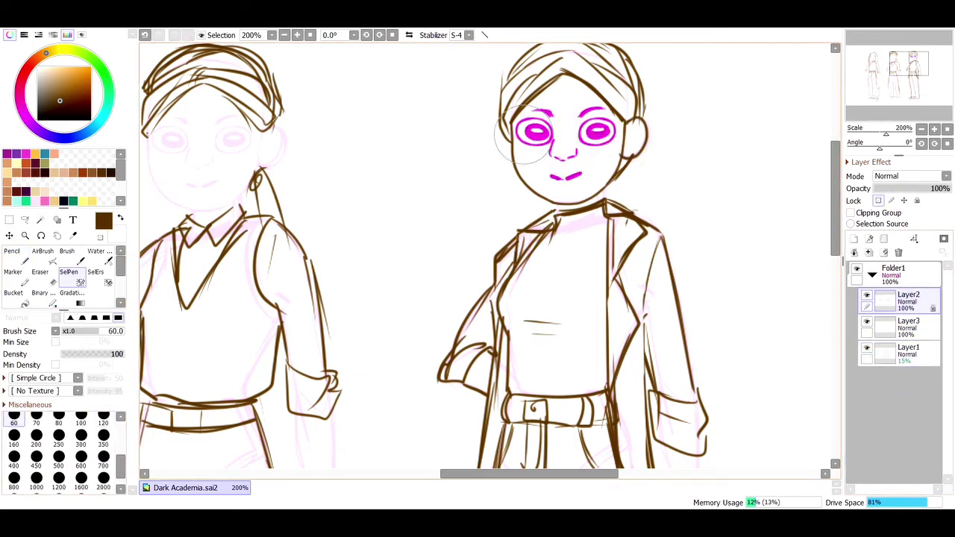
Recolour the rightmost figure's eyes, eyebrows, nose and mouth dark brown
click(15, 256)
click(103, 437)
mouse_move(539, 133)
mouse_down()
mouse_move(568, 158)
mouse_move(603, 114)
mouse_up()
drag(603, 114, 580, 171)
Draw the rightmost figure's neck and the hand below the rolled sleeve on Layer3 with a size 5 pencil
click(908, 326)
click(13, 417)
drag(558, 203, 556, 217)
drag(604, 187, 603, 200)
scroll(602, 201, down, 5)
drag(659, 187, 675, 279)
mouse_move(698, 196)
mouse_down()
mouse_move(679, 361)
mouse_move(672, 314)
mouse_move(673, 328)
mouse_move(627, 368)
mouse_move(647, 378)
mouse_up()
Draw the rightmost figure's missing shoe and add small detail strokes to the ear and head
scroll(671, 314, down, 6)
mouse_move(648, 377)
mouse_down()
mouse_move(674, 346)
mouse_move(659, 347)
mouse_up()
mouse_move(633, 337)
mouse_down()
mouse_move(639, 343)
mouse_move(628, 346)
mouse_up()
drag(835, 346, 835, 199)
drag(529, 473, 533, 473)
drag(622, 130, 618, 143)
mouse_move(543, 74)
mouse_down()
mouse_move(563, 79)
mouse_move(539, 80)
mouse_up()
key(Page_Down)
key(Page_Down)
key(Page_Down)
Merge Layer2 into Layer3 and erase the rightmost figure's jacket edge beside the belt with a size 20 eraser
key(ctrl+space)
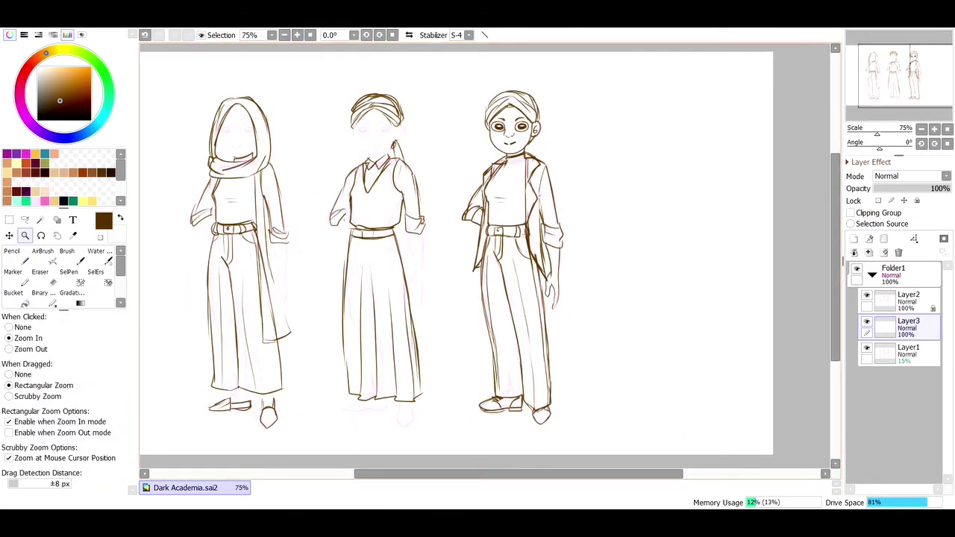
click(544, 236)
key(e)
key([)
click(907, 301)
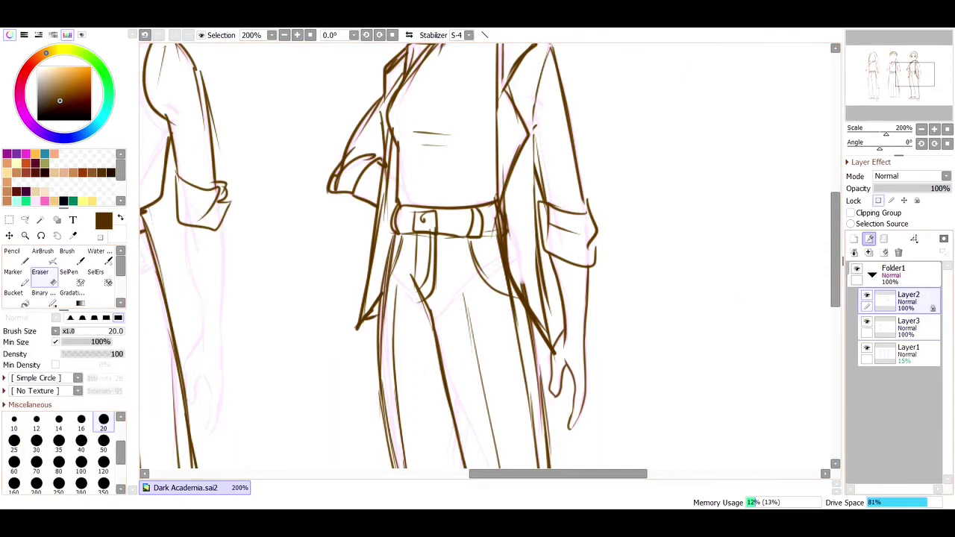
key(ctrl+e)
drag(505, 195, 528, 297)
Erase the stray strokes along the rightmost figure's open jacket front, above the belt, with a size 6 eraser
key([)
key([)
key([)
key([)
key([)
key([)
key([)
key([)
drag(505, 166, 504, 185)
drag(523, 148, 510, 191)
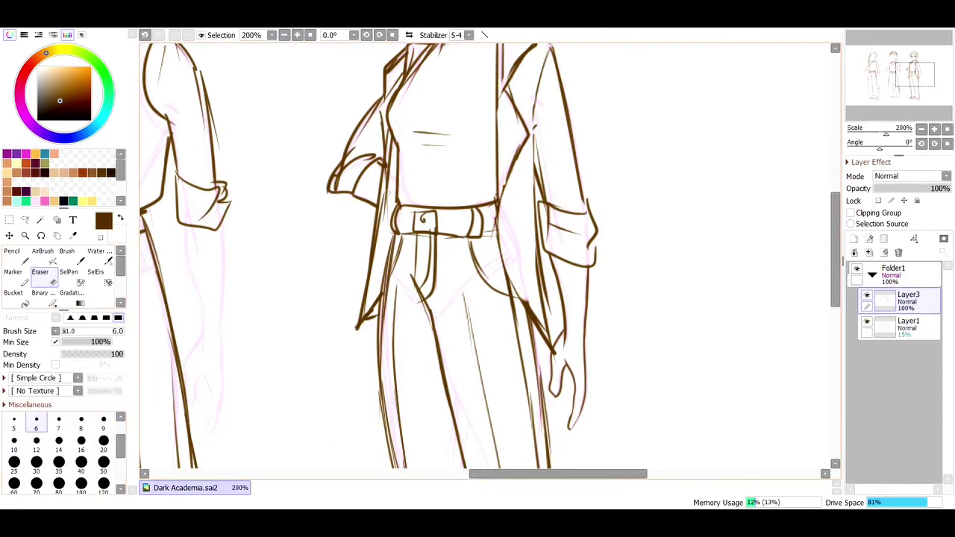
Clean up and redraw the rightmost figure's jacket hem on the bent-arm side with eraser and pencil
key(n)
key(e)
mouse_move(372, 291)
mouse_down()
mouse_move(357, 325)
mouse_move(378, 326)
mouse_up()
key(n)
drag(385, 279, 378, 312)
Redraw the rightmost figure's jacket front edge on the hanging-arm side and erase stray lines around the trousers
drag(507, 269, 522, 334)
key(e)
mouse_move(504, 267)
mouse_down()
mouse_move(545, 346)
mouse_move(550, 216)
mouse_move(549, 247)
mouse_move(537, 264)
mouse_up()
key(n)
drag(537, 246, 539, 276)
scroll(538, 276, up, 3)
key(e)
mouse_move(416, 279)
mouse_down()
mouse_move(414, 316)
mouse_move(444, 273)
mouse_move(482, 273)
mouse_move(485, 377)
mouse_up()
Add a new layer between Layer3 and Layer1 and paint the rightmost figure's shirt pale yellow
click(908, 327)
click(854, 238)
key(alt)
key(n)
click(104, 454)
click(81, 438)
mouse_move(471, 268)
mouse_down()
mouse_move(471, 349)
mouse_move(429, 373)
mouse_move(417, 403)
mouse_move(490, 400)
mouse_up()
Paint the rightmost figure's belt and upper trousers green on Layer4
drag(834, 194, 834, 238)
key(alt)
click(104, 454)
mouse_move(456, 322)
mouse_down()
mouse_move(468, 398)
mouse_move(455, 299)
mouse_up()
click(104, 437)
drag(482, 256, 415, 257)
drag(414, 257, 402, 278)
drag(485, 261, 506, 360)
drag(472, 277, 407, 277)
mouse_move(403, 298)
mouse_down()
mouse_move(421, 369)
mouse_move(384, 429)
mouse_up()
Fill the rightmost figure's trouser legs with green down to the hems
drag(835, 238, 835, 277)
drag(411, 209, 430, 326)
drag(492, 179, 531, 321)
drag(515, 243, 550, 433)
drag(459, 269, 492, 384)
drag(504, 224, 526, 399)
mouse_move(410, 246)
mouse_down()
mouse_move(425, 359)
mouse_move(418, 417)
mouse_up()
click(104, 453)
mouse_move(451, 283)
mouse_down()
mouse_move(463, 363)
mouse_move(522, 440)
mouse_up()
drag(834, 277, 835, 305)
drag(421, 299, 448, 392)
drag(464, 327, 526, 414)
drag(835, 304, 834, 329)
click(103, 438)
mouse_move(422, 287)
mouse_down()
mouse_move(433, 358)
mouse_move(498, 346)
mouse_up()
drag(464, 313, 440, 347)
mouse_move(496, 320)
mouse_down()
mouse_move(534, 395)
mouse_move(512, 343)
mouse_move(529, 388)
mouse_up()
Paint the rightmost figure's jacket body and sleeves dark olive brown with a size 20 pencil
scroll(383, 81, down, 3)
key(n)
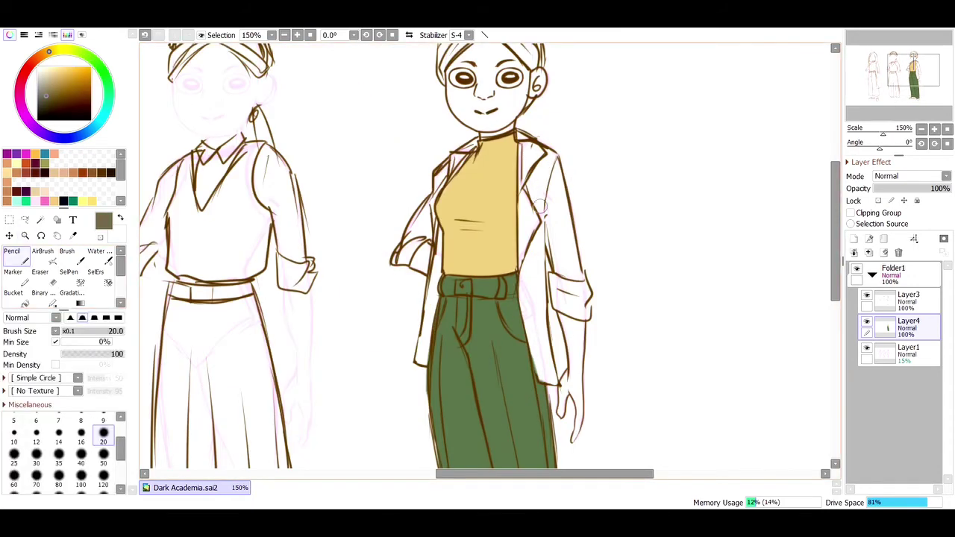
drag(531, 179, 539, 187)
mouse_move(547, 153)
mouse_down()
mouse_move(560, 248)
mouse_move(541, 198)
mouse_move(575, 275)
mouse_move(573, 259)
mouse_move(521, 290)
mouse_move(554, 256)
mouse_up()
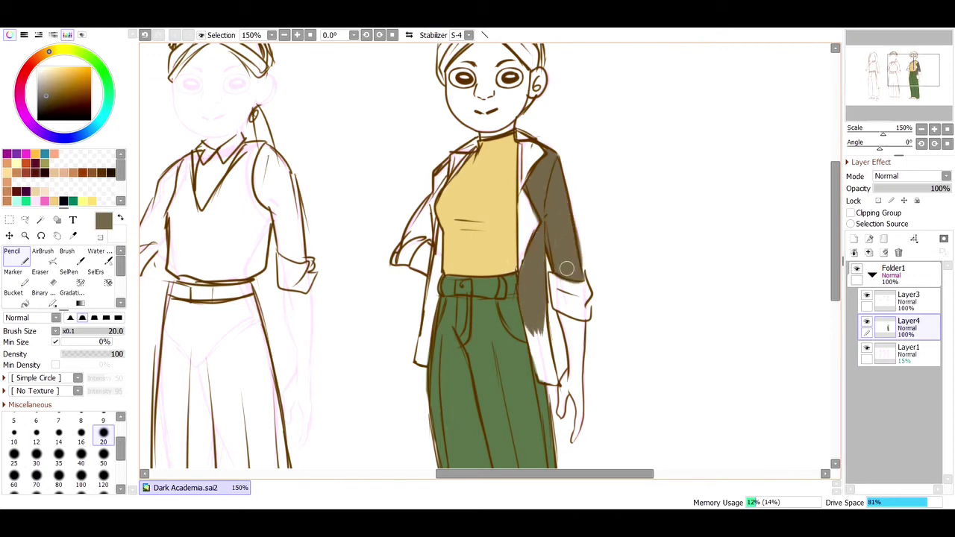
drag(526, 309, 536, 302)
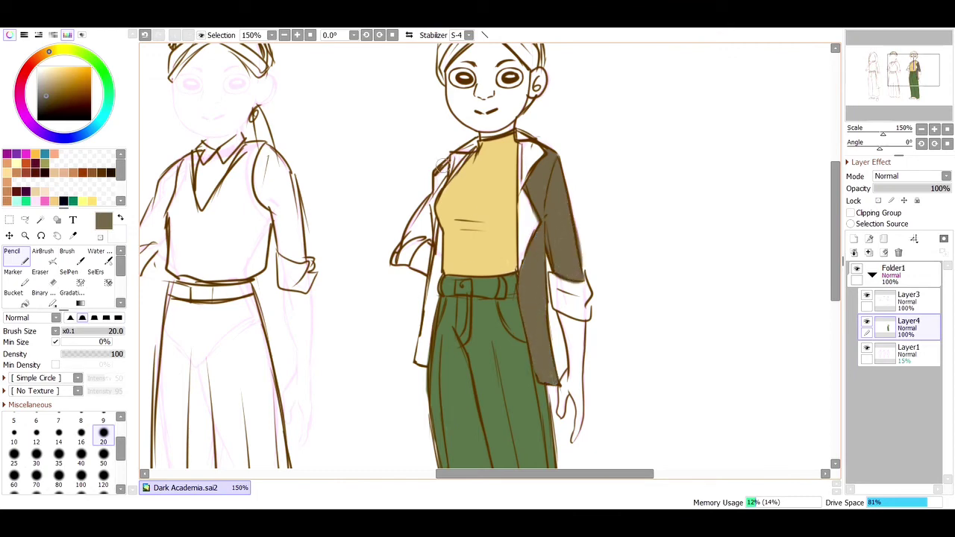
drag(439, 230, 431, 334)
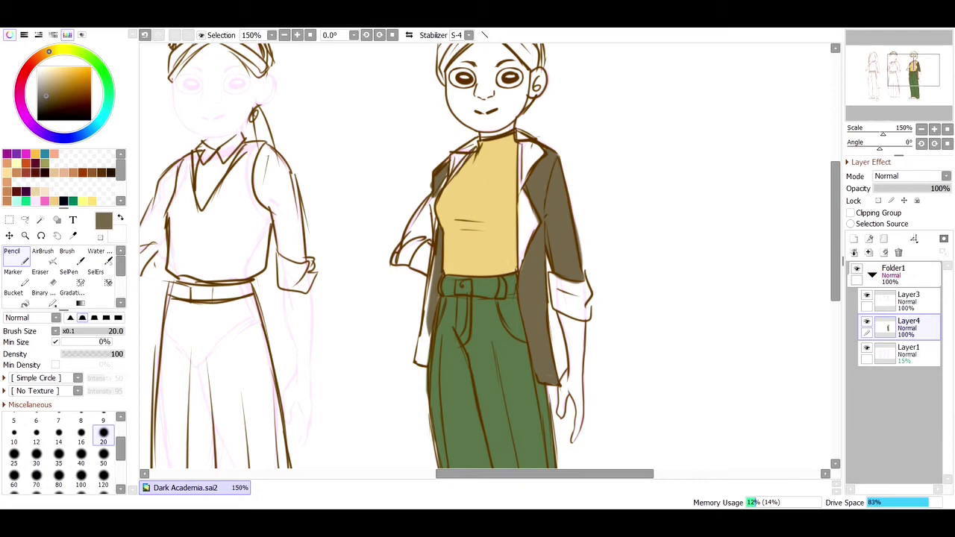
mouse_move(430, 294)
mouse_down()
mouse_move(419, 234)
mouse_move(430, 200)
mouse_up()
Paint the jacket's lapels and rolled cuffs in a lighter taupe than the jacket body
click(45, 87)
drag(524, 182, 537, 153)
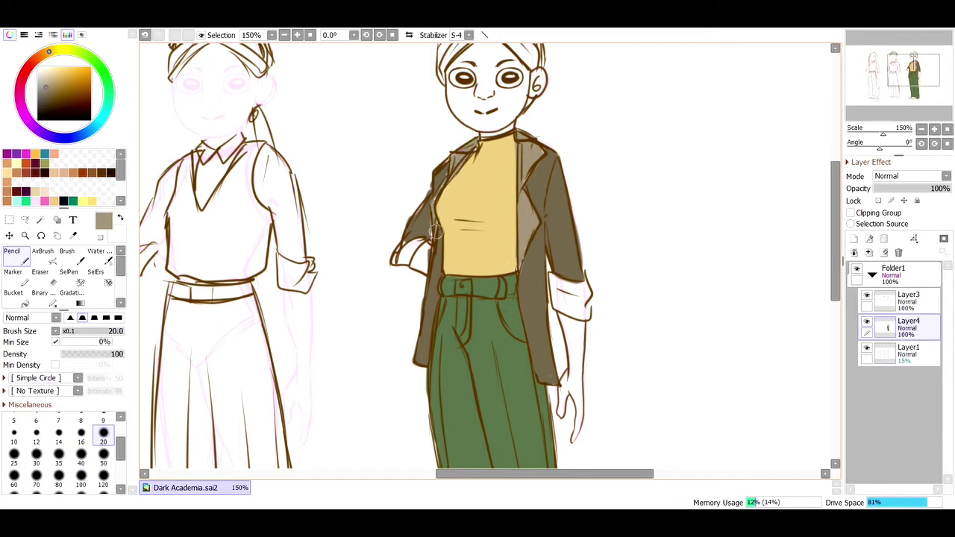
drag(583, 300, 575, 294)
Paint the rightmost figure's face, ear, neck, arms and hand in a warm brown skin tone, leaving the eyes white
right_click(441, 253)
click(15, 172)
drag(481, 62, 478, 98)
drag(835, 231, 835, 215)
mouse_move(466, 103)
mouse_down()
mouse_move(479, 133)
mouse_move(458, 114)
mouse_move(485, 94)
mouse_move(508, 110)
mouse_move(467, 141)
mouse_move(491, 170)
mouse_up()
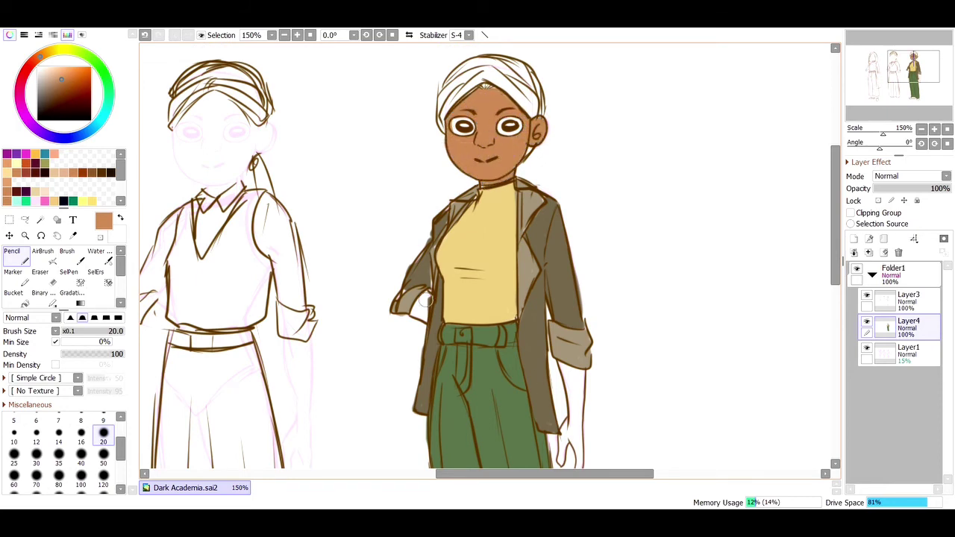
drag(581, 373, 576, 433)
scroll(574, 417, down, 3)
drag(564, 351, 560, 386)
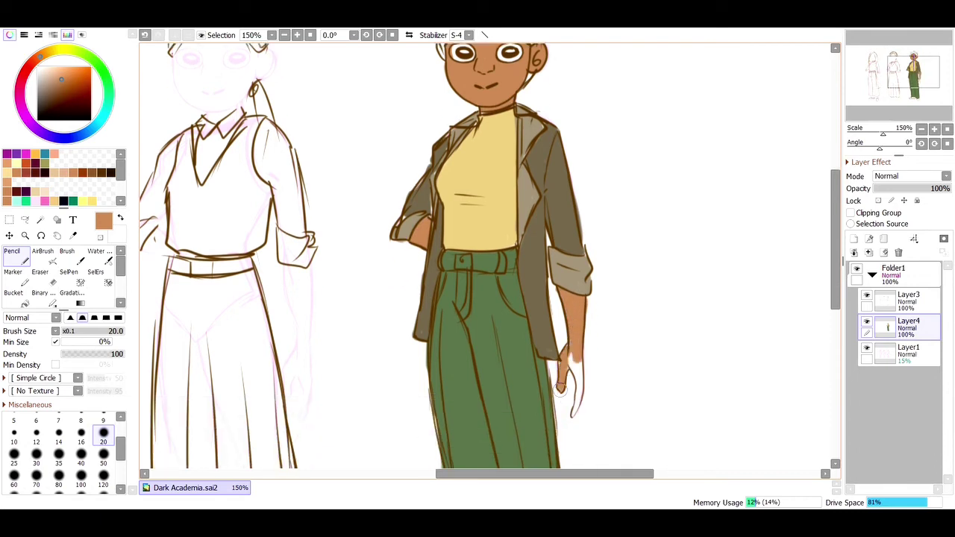
scroll(825, 277, up, 2)
Erase the stray line strokes at the rightmost figure's jacket lapel on Layer3 with a size 6 eraser
alt+click(422, 228)
key(e)
ctrl+shift+click(460, 180)
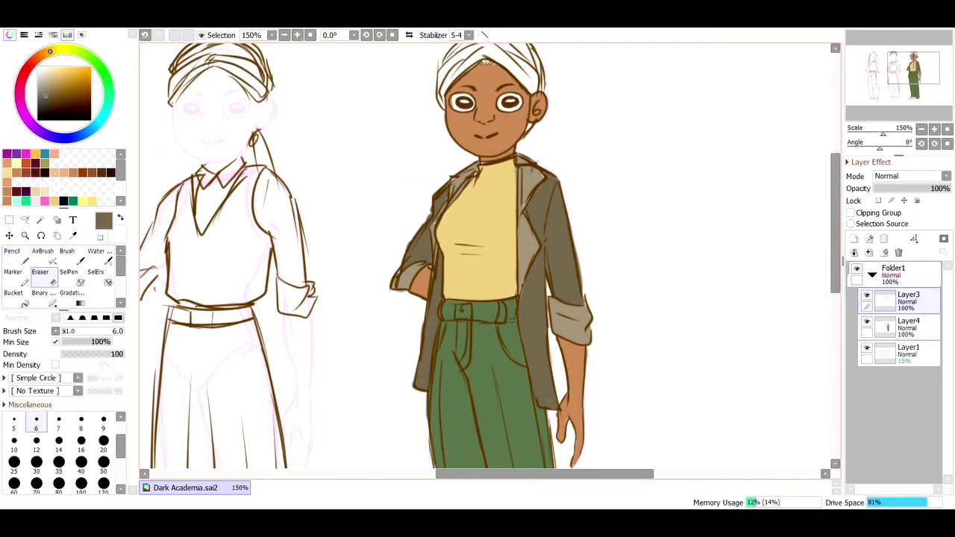
mouse_move(455, 190)
mouse_down()
mouse_move(454, 199)
mouse_move(458, 189)
mouse_up()
key(n)
Paint the rightmost figure's head wrap on Layer4 in the lapel's taupe with a size 20 pencil
ctrl+shift+click(465, 179)
alt+click(465, 181)
drag(835, 223, 835, 191)
key([)
key([)
key([)
key([)
key([)
mouse_move(458, 161)
mouse_down()
mouse_move(475, 138)
mouse_move(440, 185)
mouse_move(472, 137)
mouse_move(469, 147)
mouse_move(525, 146)
mouse_up()
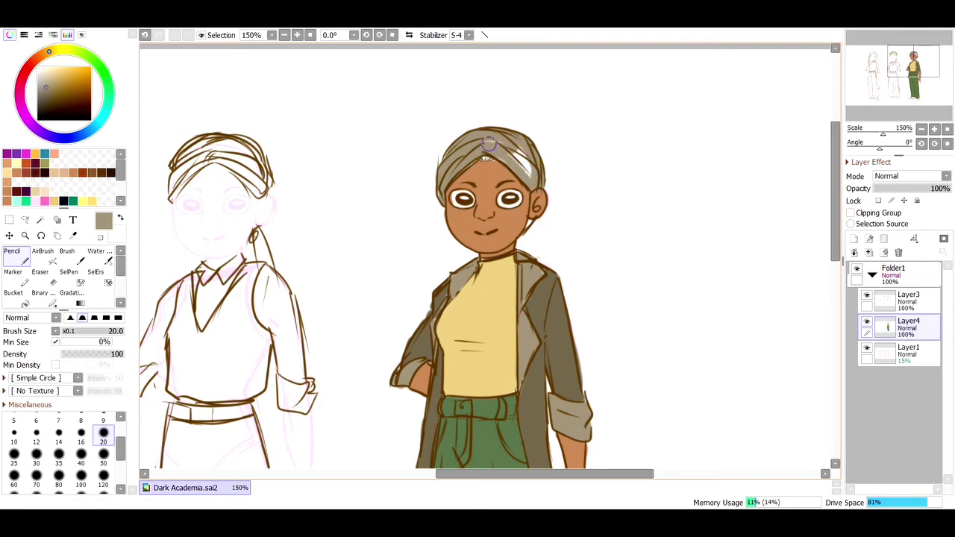
alt+click(532, 222)
key(ctrl+z)
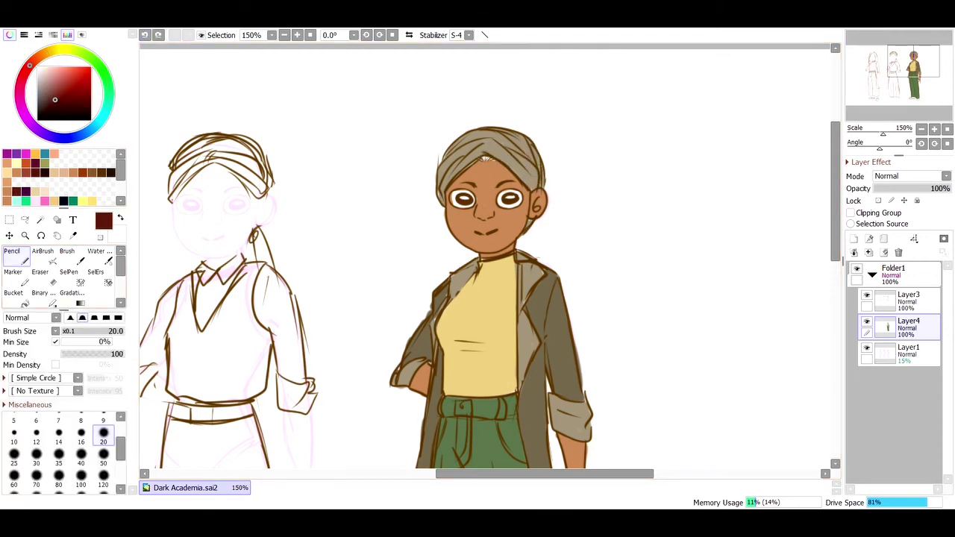
Paint the rightmost figure's shoes brown, tidy their edges and colour the soles light tan
alt+click(533, 223)
scroll(457, 405, down, 15)
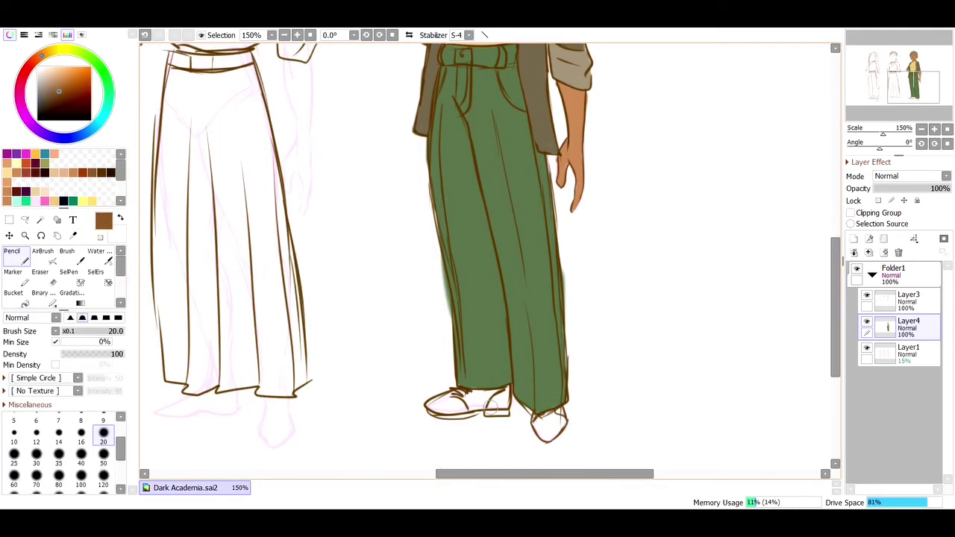
drag(542, 418, 551, 433)
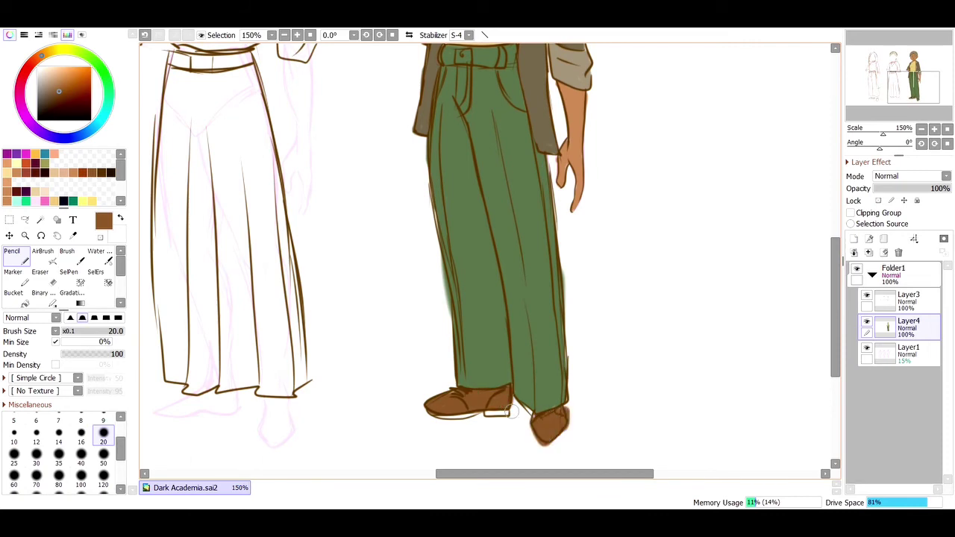
key(e)
key(n)
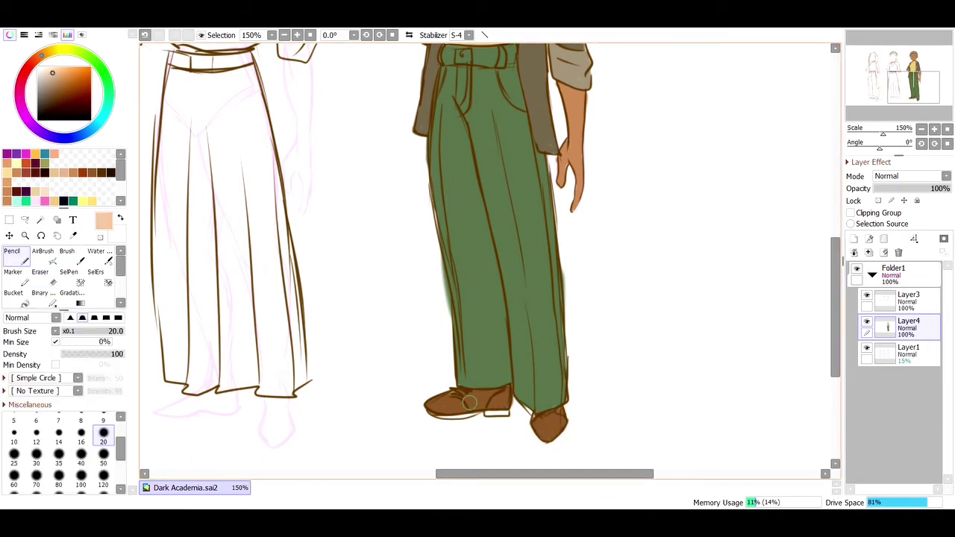
Draw a pale yellow plaid grid over the rightmost figure's green trousers with a size 5 pencil
key(ctrl+0)
key(ctrl+space)
click(453, 142)
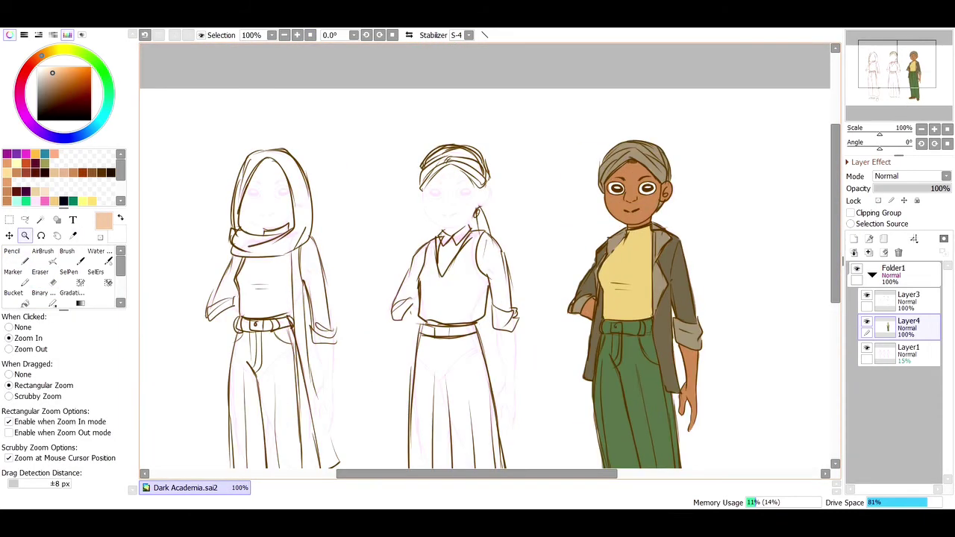
drag(835, 214, 835, 261)
alt+click(629, 164)
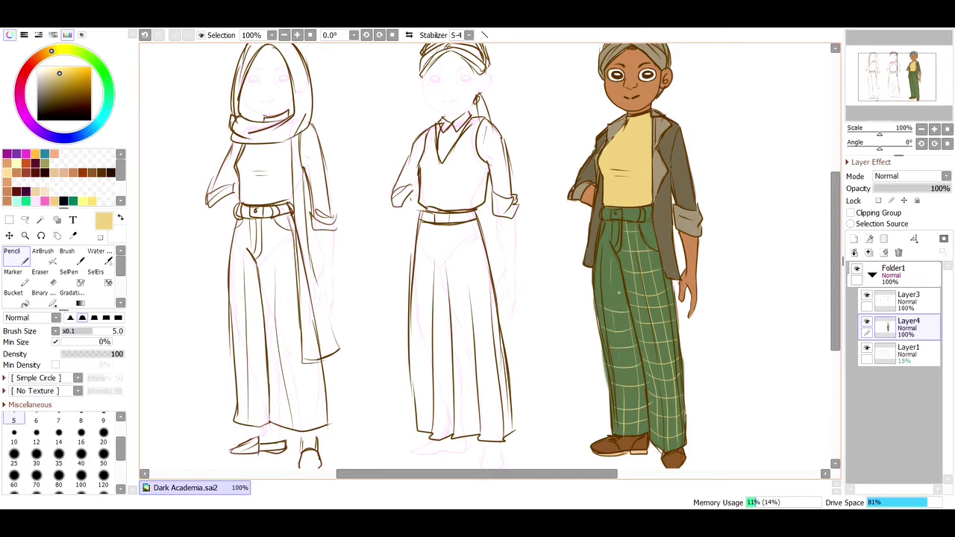
Choose a dark muted navy and paint the middle figure's skirt with a size 50 pencil
drag(835, 260, 835, 250)
key(alt)
click(59, 138)
click(55, 93)
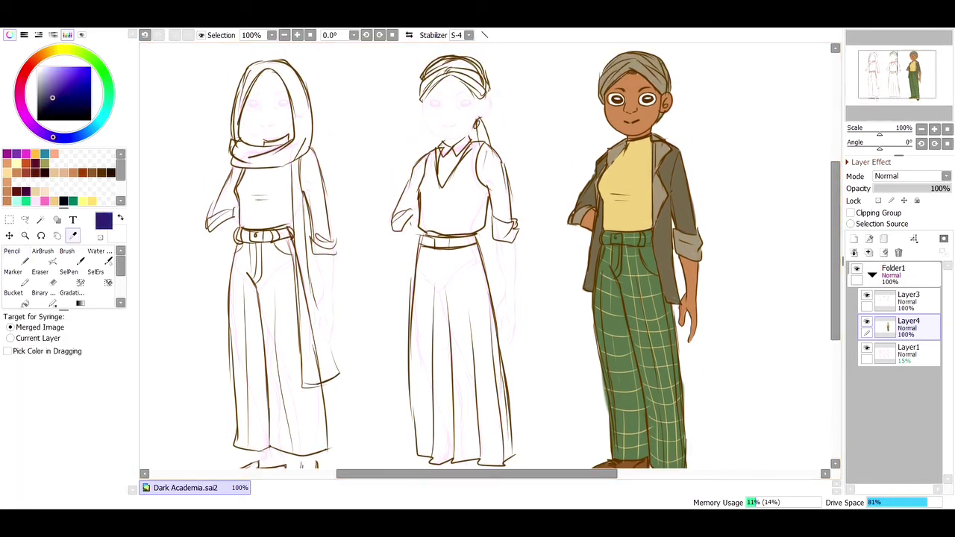
click(44, 101)
click(16, 256)
click(103, 456)
mouse_move(435, 279)
mouse_down()
mouse_move(473, 384)
mouse_move(435, 271)
mouse_move(446, 392)
mouse_move(496, 414)
mouse_move(496, 431)
mouse_up()
Fill the middle figure's waistband and the remaining skirt gaps navy with a size 30 pencil
mouse_move(433, 243)
mouse_down()
mouse_move(470, 243)
mouse_move(426, 246)
mouse_move(472, 241)
mouse_move(420, 259)
mouse_up()
key(ctrl+z)
key(bracketleft)
key(bracketleft)
key(bracketleft)
drag(444, 325, 444, 238)
mouse_move(418, 241)
mouse_down()
mouse_move(415, 313)
mouse_move(437, 370)
mouse_move(456, 375)
mouse_move(454, 352)
mouse_move(485, 376)
mouse_move(472, 334)
mouse_up()
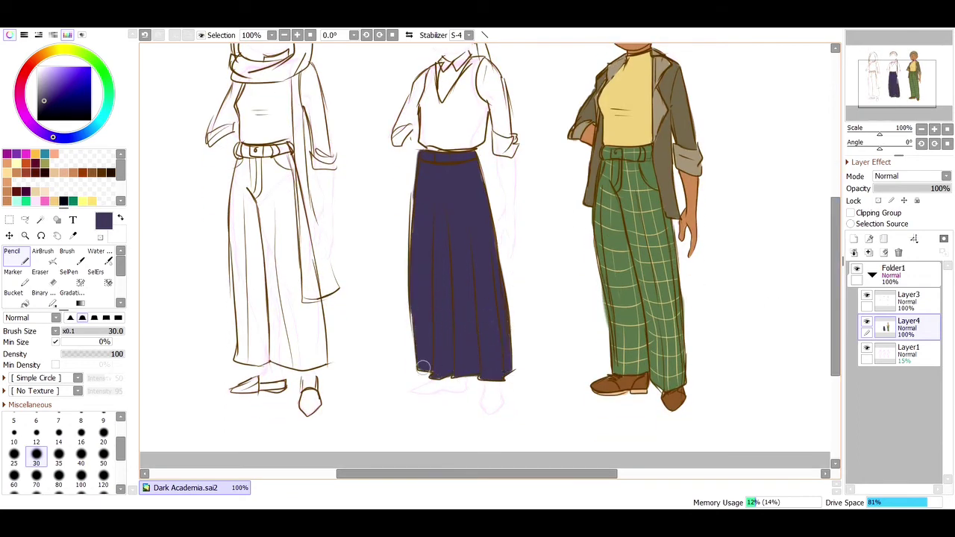
Paint the middle figure's vest in a pinkish beige with the size 30 pencil
drag(835, 250, 835, 195)
right_click(445, 202)
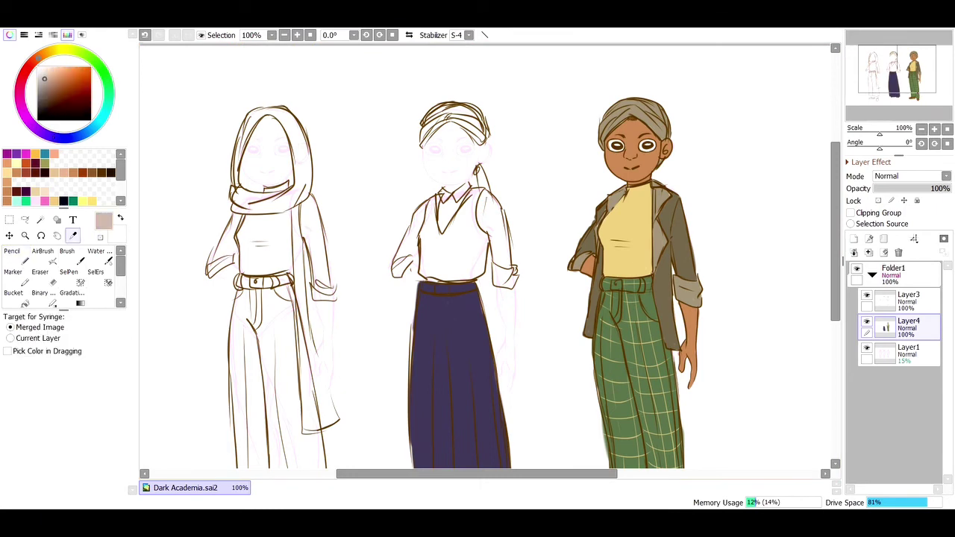
drag(431, 209, 426, 265)
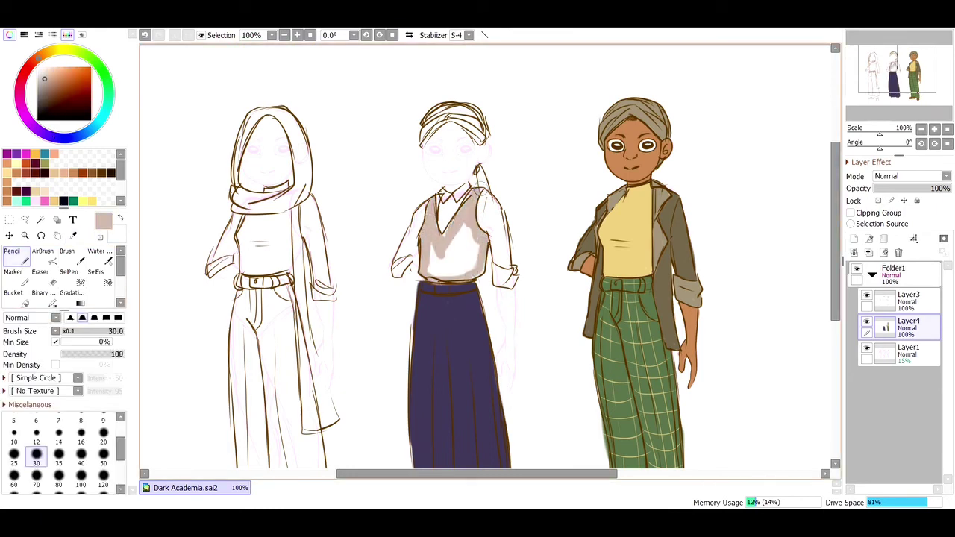
drag(482, 197, 466, 218)
Draw the middle figure's two laced shoes in dark brown on Layer3 with a size 5 pencil
click(25, 235)
click(484, 170)
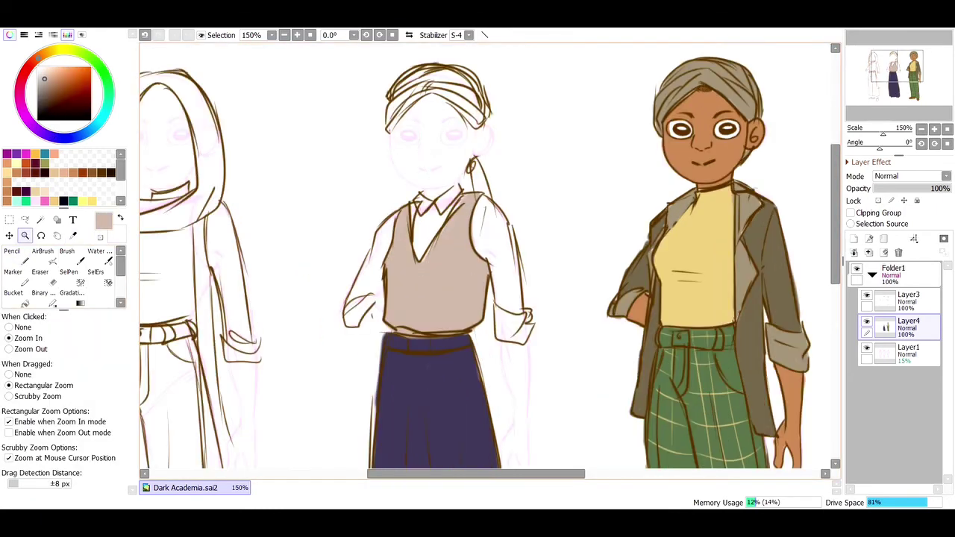
drag(835, 212, 834, 327)
right_click(402, 328)
key(n)
ctrl+shift+click(403, 329)
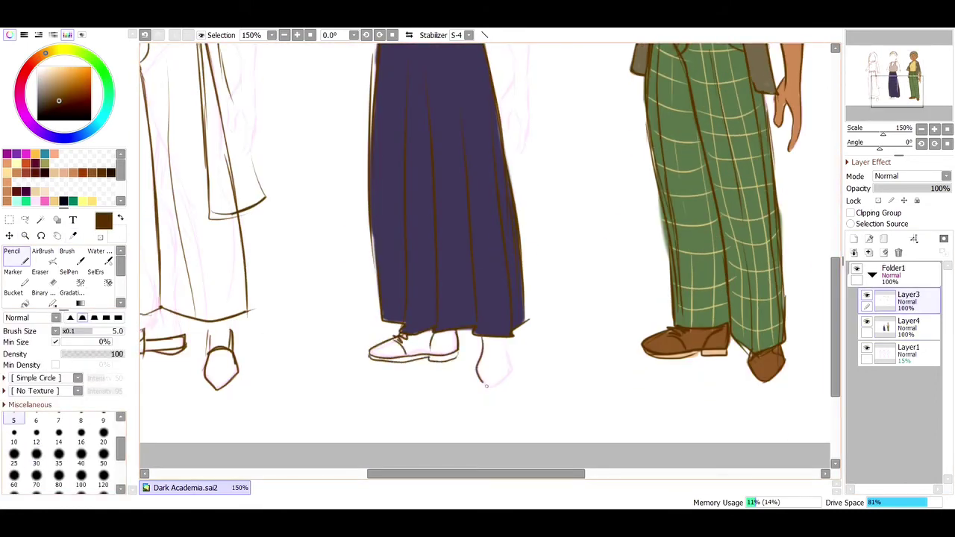
drag(489, 341, 504, 349)
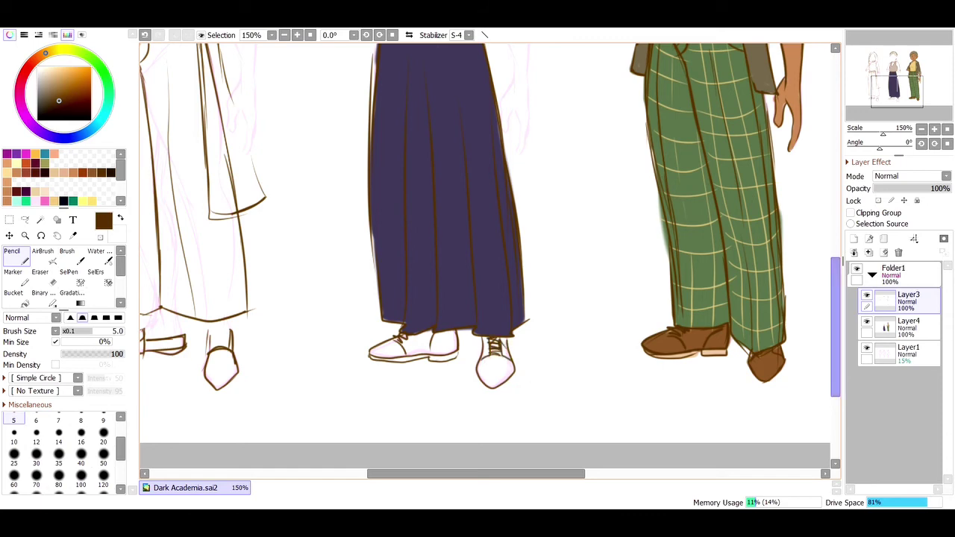
Copy the rightmost figure's facial features onto the middle figure's face and merge the pasted layer into Layer3
drag(835, 343, 834, 221)
key(ctrl+z)
key(s)
mouse_move(680, 153)
mouse_down()
mouse_move(704, 173)
mouse_move(431, 164)
mouse_up()
key(ctrl+c)
key(ctrl+v)
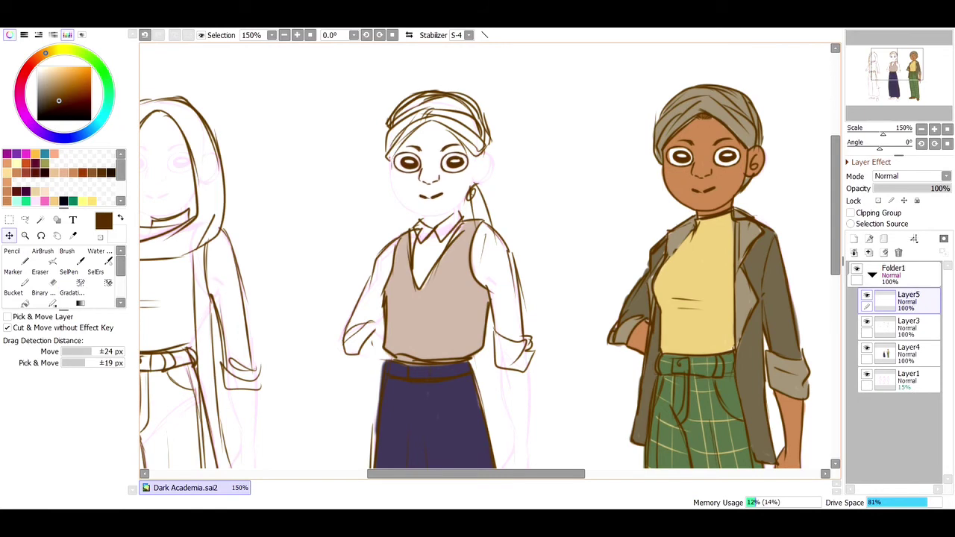
key(ctrl+e)
Draw the middle figure's face outline, ear, hairline strokes and neck in dark brown with a size 5 pencil
scroll(464, 136, up, 3)
key(n)
drag(265, 197, 268, 266)
mouse_move(324, 341)
mouse_down()
mouse_move(389, 351)
mouse_move(476, 274)
mouse_up()
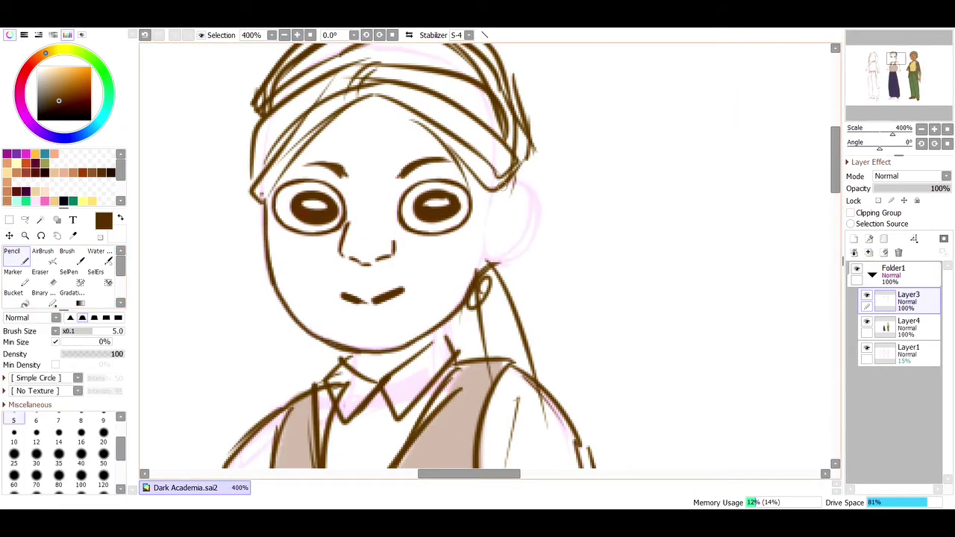
drag(501, 194, 484, 263)
drag(514, 199, 501, 224)
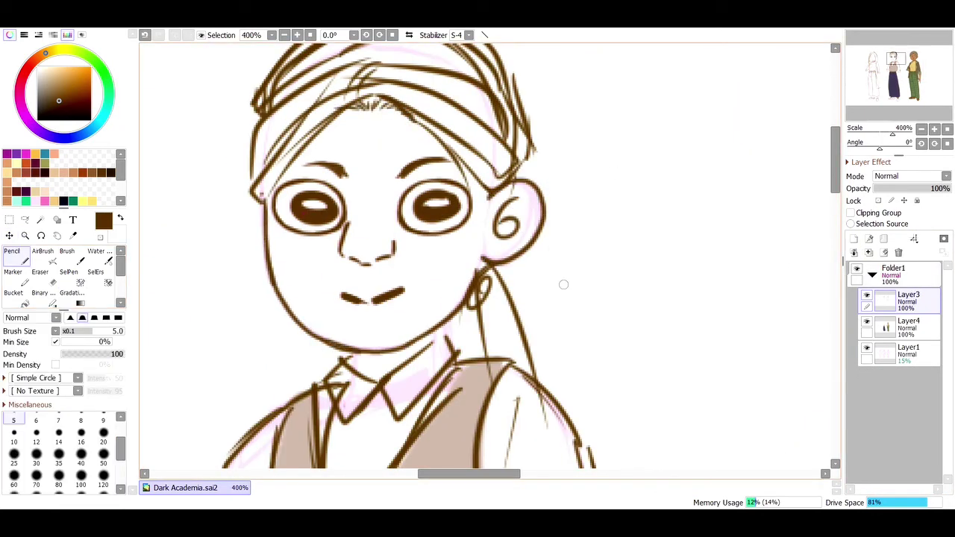
drag(426, 344, 449, 331)
Erase the stray lines around the middle figure's collar, vest edges and sleeve with a size 6 eraser
drag(834, 160, 834, 187)
key(e)
drag(343, 222, 340, 200)
drag(305, 246, 317, 328)
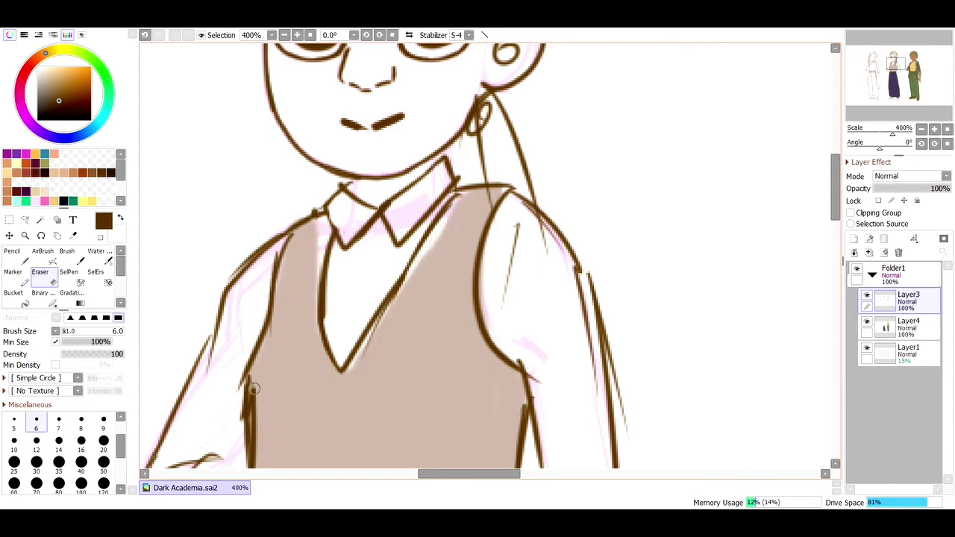
drag(260, 419, 250, 381)
drag(580, 282, 596, 392)
Fill the gaps along the middle figure's vest neckline on Layer4 with the vest's beige, using a size 5 pencil
click(899, 326)
alt+click(306, 283)
key(n)
drag(325, 221, 318, 276)
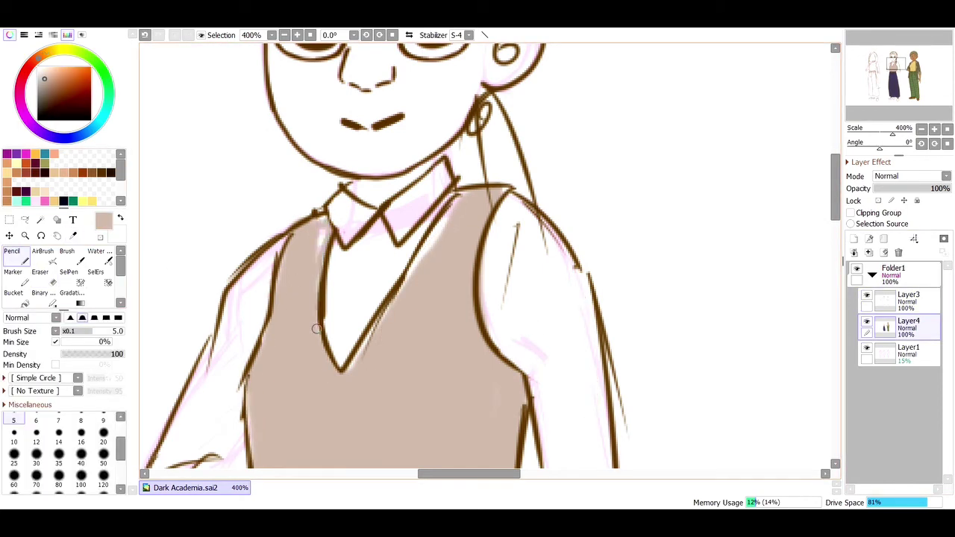
mouse_move(421, 253)
mouse_down()
mouse_move(346, 369)
mouse_move(390, 424)
mouse_up()
key(Page_Down)
key(Page_Down)
key(Page_Down)
key(e)
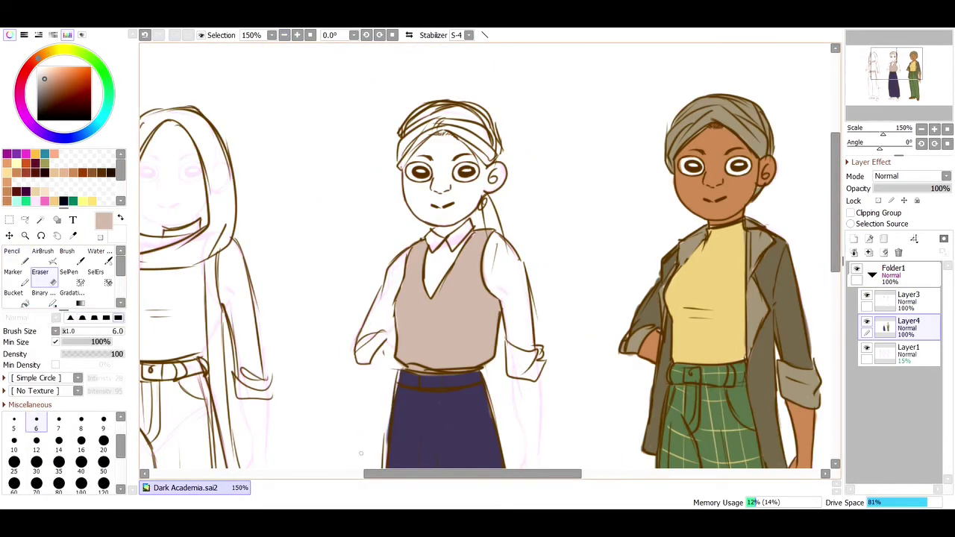
Sample the dark brown line colour at the middle figure's waist for drawing with the pencil
key(alt)
alt+click(402, 388)
triple_click(402, 388)
key(n)
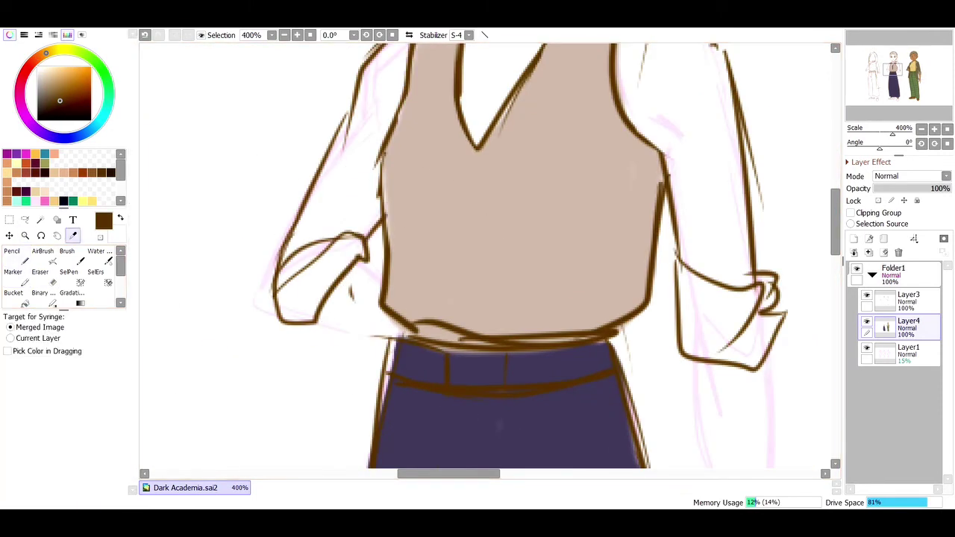
drag(318, 322, 397, 343)
drag(367, 261, 393, 269)
key(e)
key(ctrl+z)
key(ctrl+z)
key(ctrl+z)
key(ctrl+z)
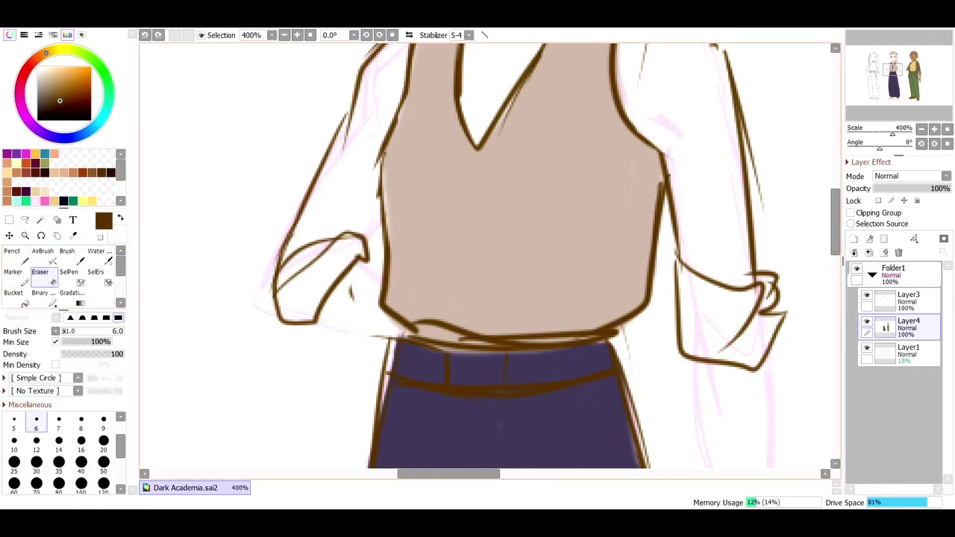
Draw the middle figure's bent forearm, hanging forearm and hand on Layer3 in dark brown with the pencil
click(899, 300)
key(n)
drag(317, 323, 395, 340)
drag(835, 222, 835, 266)
drag(696, 79, 723, 323)
drag(767, 71, 769, 313)
key(ctrl+z)
scroll(768, 313, down, 2)
mouse_move(768, 194)
mouse_down()
mouse_move(735, 414)
mouse_move(705, 347)
mouse_move(720, 217)
mouse_up()
scroll(806, 287, up, 4)
key(e)
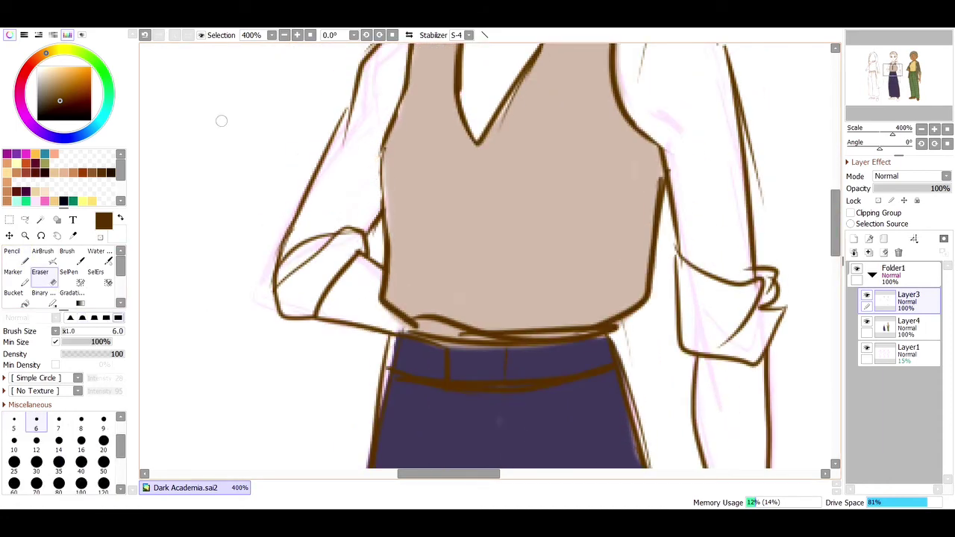
Colour the middle figure's face, ear and neck on Layer4 with the rightmost figure's skin brown, keeping the eyes white
key(ctrl+alt+0)
ctrl+click(667, 128)
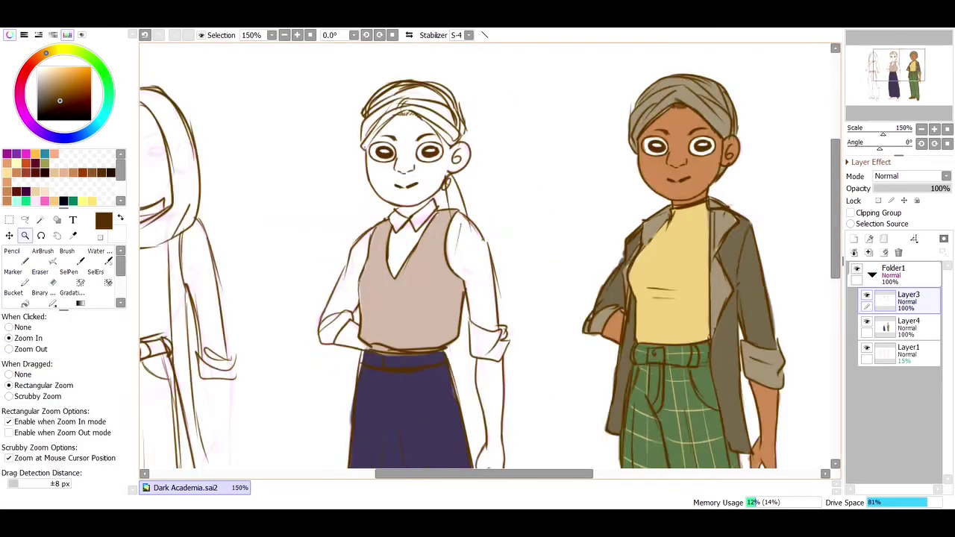
ctrl+click(667, 128)
alt+click(664, 131)
ctrl+shift+click(640, 155)
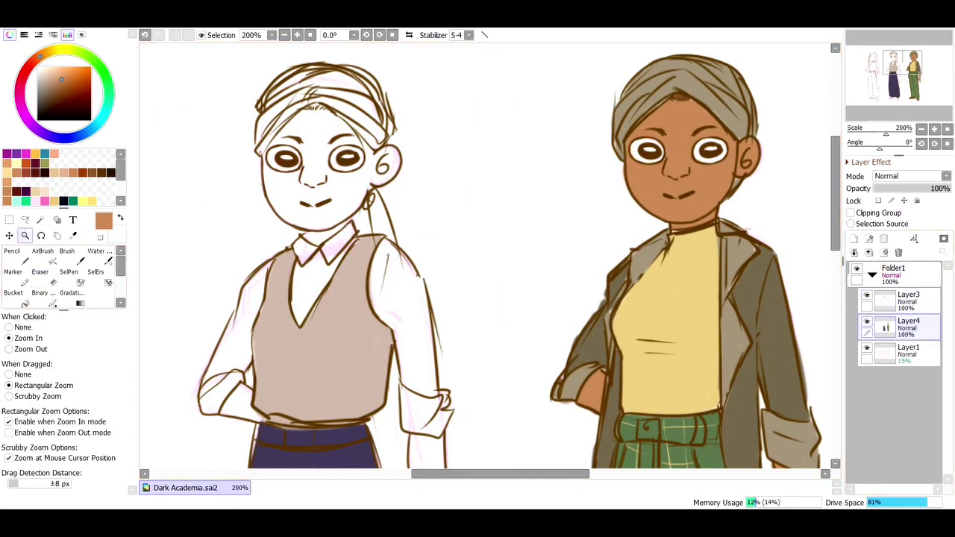
scroll(310, 107, up, 1)
key(n)
mouse_move(285, 235)
mouse_down()
mouse_move(252, 237)
mouse_move(337, 291)
mouse_move(291, 246)
mouse_move(329, 217)
mouse_move(418, 179)
mouse_move(365, 212)
mouse_move(299, 175)
mouse_move(313, 123)
mouse_move(358, 142)
mouse_move(391, 183)
mouse_move(277, 214)
mouse_up()
key(e)
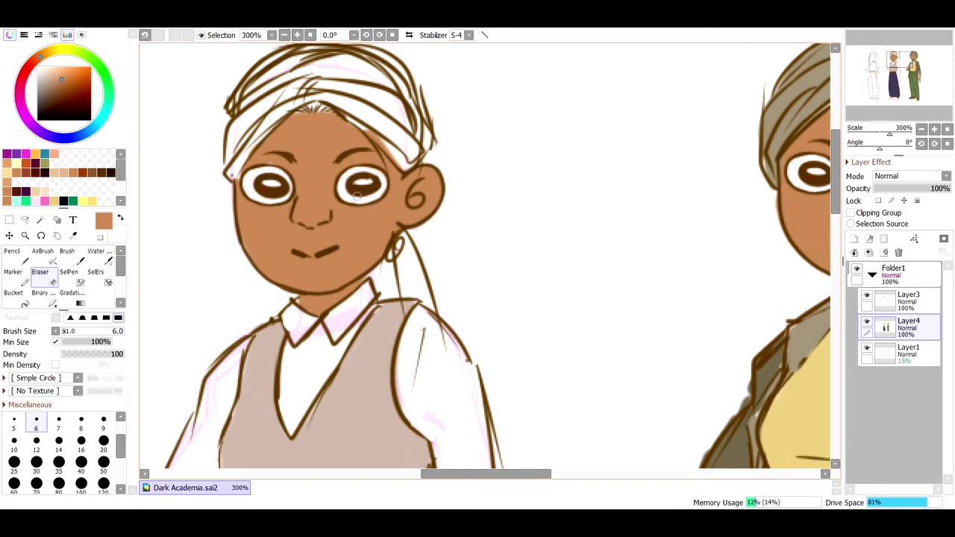
Fill the middle figure's forearms and hand with the same skin brown, using a size 12 pencil
scroll(339, 166, down, 5)
key(n)
mouse_move(202, 217)
mouse_down()
mouse_move(198, 227)
mouse_move(231, 253)
mouse_up()
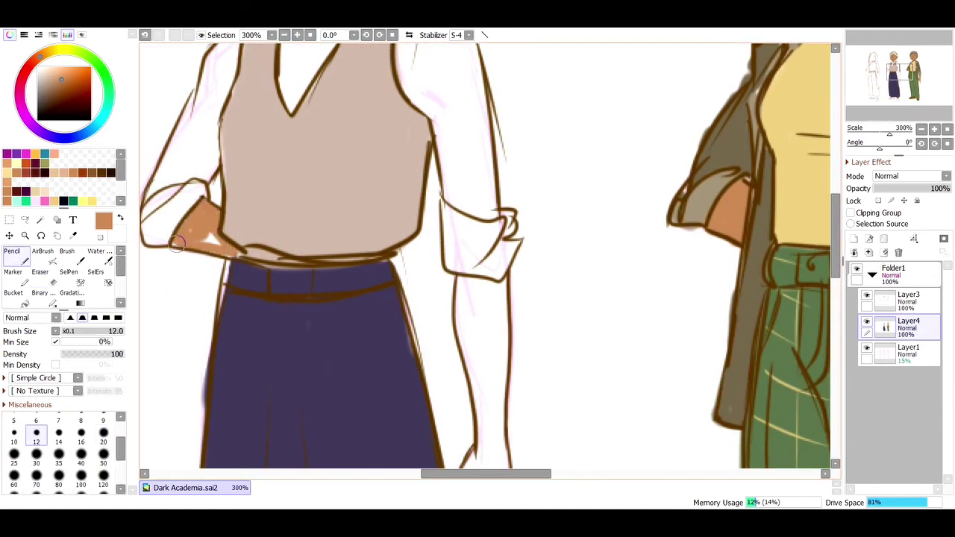
mouse_move(485, 280)
mouse_down()
mouse_move(496, 358)
mouse_move(470, 373)
mouse_move(492, 433)
mouse_up()
scroll(493, 432, down, 3)
mouse_move(485, 202)
mouse_down()
mouse_move(504, 325)
mouse_move(463, 306)
mouse_move(492, 340)
mouse_move(496, 414)
mouse_up()
Touch up the edges of the middle figure's skirt with its navy and clean them with a size 6 eraser
right_click(417, 202)
drag(414, 182, 407, 157)
key(e)
drag(203, 239, 210, 172)
ctrl+shift+click(224, 97)
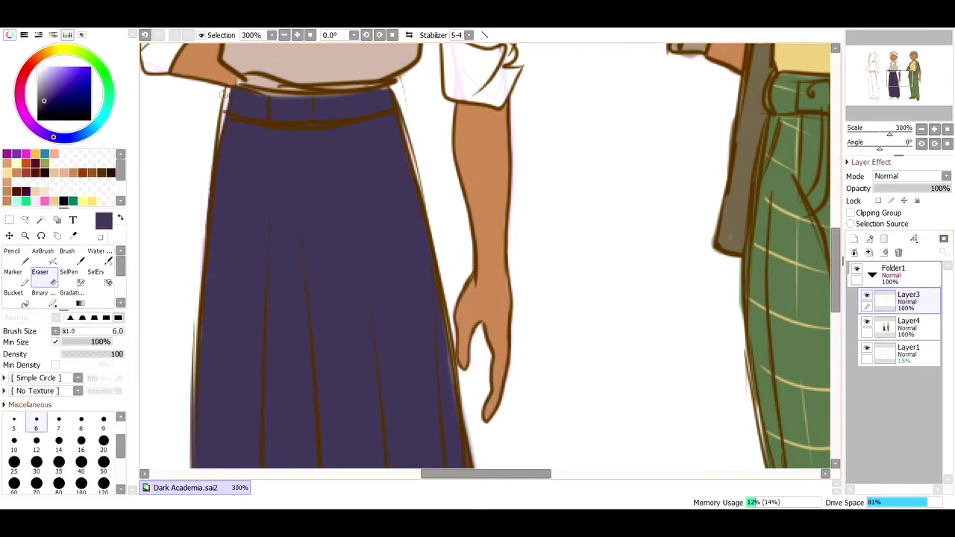
Fill the middle figure's head wrap on Layer4 with medium brown, using an enlarged pencil
key(Home)
key(z)
click(472, 154)
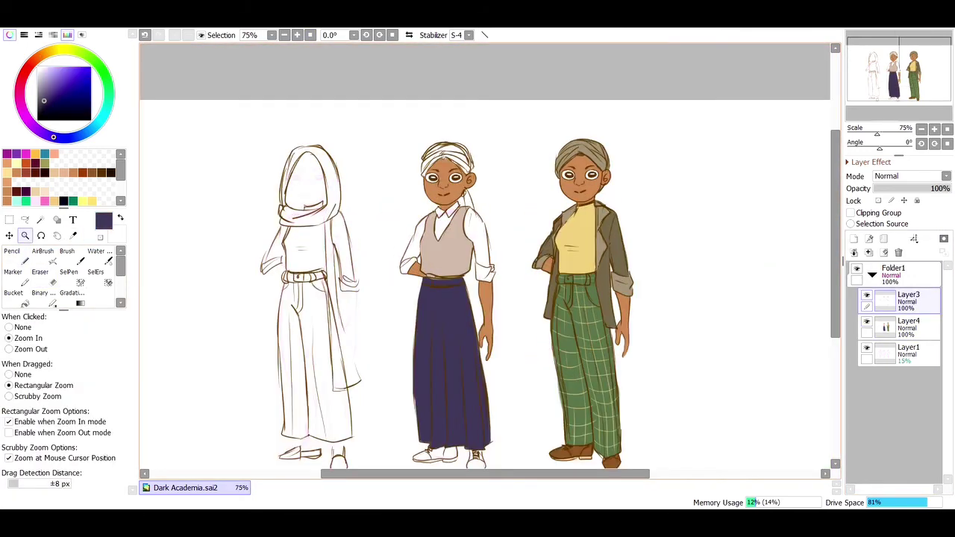
click(472, 153)
click(472, 154)
click(465, 163)
right_click(415, 153)
key(ctrl+space)
click(422, 132)
click(422, 132)
ctrl+shift+click(388, 227)
key(bracketright)
key(bracketright)
key(bracketright)
mouse_move(384, 153)
mouse_down()
mouse_move(318, 246)
mouse_move(350, 172)
mouse_move(379, 199)
mouse_move(541, 235)
mouse_move(459, 137)
mouse_move(527, 284)
mouse_up()
Colour the hanging tail of the middle figure's head wrap medium brown, reducing the pencil size for the narrow parts
scroll(527, 284, down, 3)
drag(516, 138, 528, 181)
key(bracketleft)
key(bracketleft)
key(bracketleft)
mouse_move(546, 168)
mouse_down()
mouse_move(545, 203)
mouse_move(493, 211)
mouse_move(475, 151)
mouse_up()
Fill both of the middle figure's shoes with medium brown on Layer4
key(Home)
key(ctrl+space)
click(466, 368)
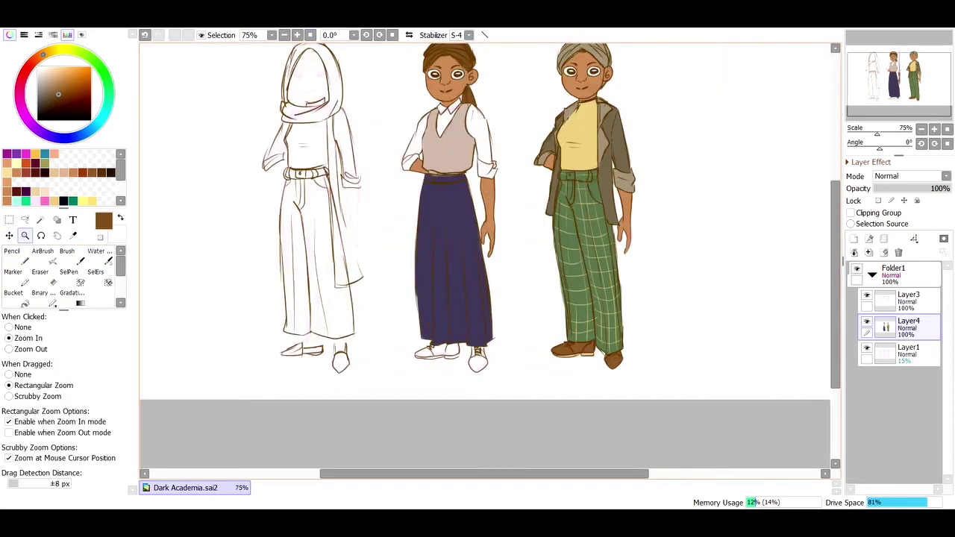
click(465, 367)
click(466, 367)
click(466, 368)
click(466, 368)
mouse_move(223, 258)
mouse_down()
mouse_move(351, 208)
mouse_move(410, 216)
mouse_move(254, 258)
mouse_move(398, 224)
mouse_move(335, 256)
mouse_move(522, 246)
mouse_move(484, 321)
mouse_move(481, 282)
mouse_move(509, 333)
mouse_up()
Colour the sole of the middle figure's side-view shoe light beige and sample the skirt's navy
click(52, 76)
click(52, 80)
drag(184, 273, 406, 270)
key(alt)
alt+click(235, 168)
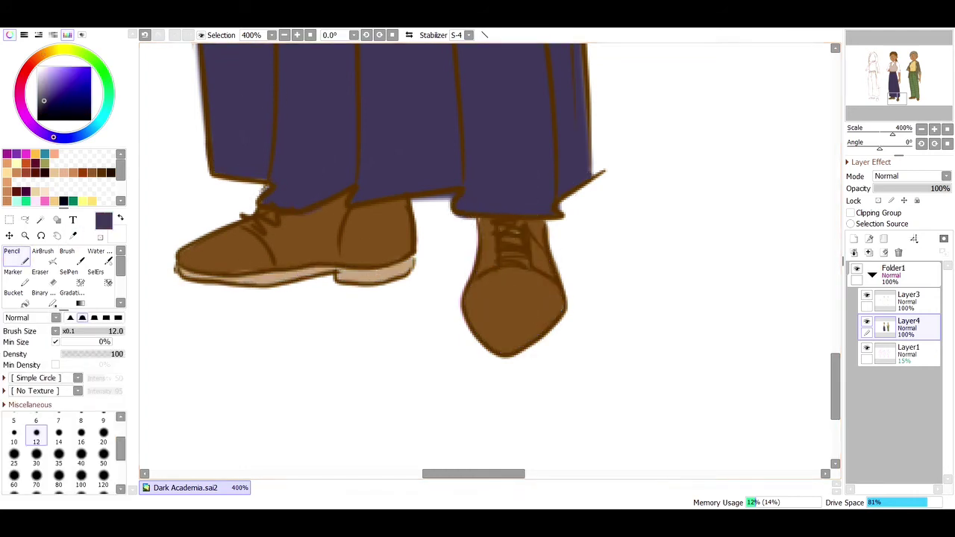
Copy the middle figure's facial features from Layer3 onto the leftmost figure's face and merge the pasted layer into Layer3
key(Home)
key(ctrl+space)
click(468, 194)
click(81, 277)
drag(417, 123, 267, 143)
click(907, 301)
key(ctrl+c)
key(ctrl+v)
key(Right)
key(Right)
key(Right)
key(Right)
key(ctrl+e)
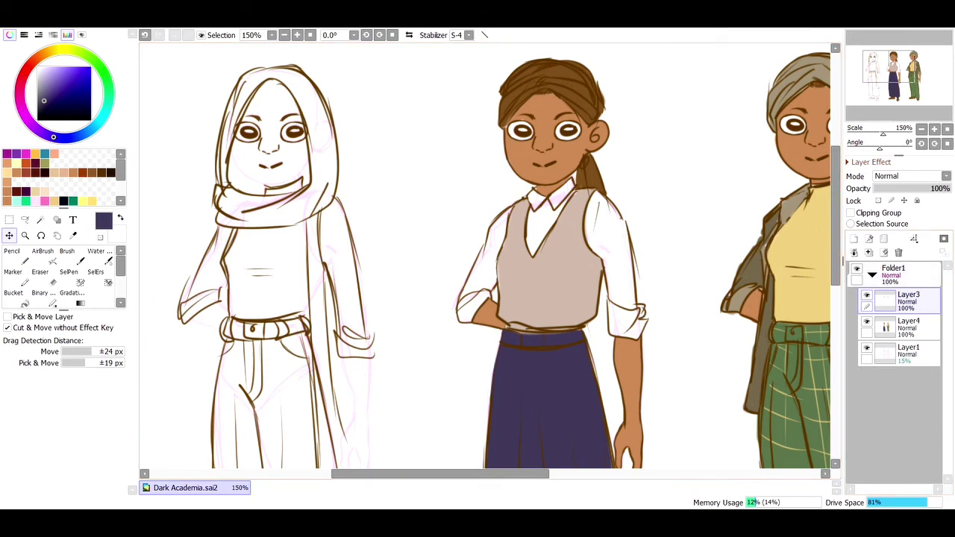
Clean the scarf line over the leftmost figure's eye and draw the face outline and hairline strokes in dark brown with a size 5 pencil
right_click(277, 79)
scroll(278, 79, up, 2)
key(e)
drag(243, 96, 210, 146)
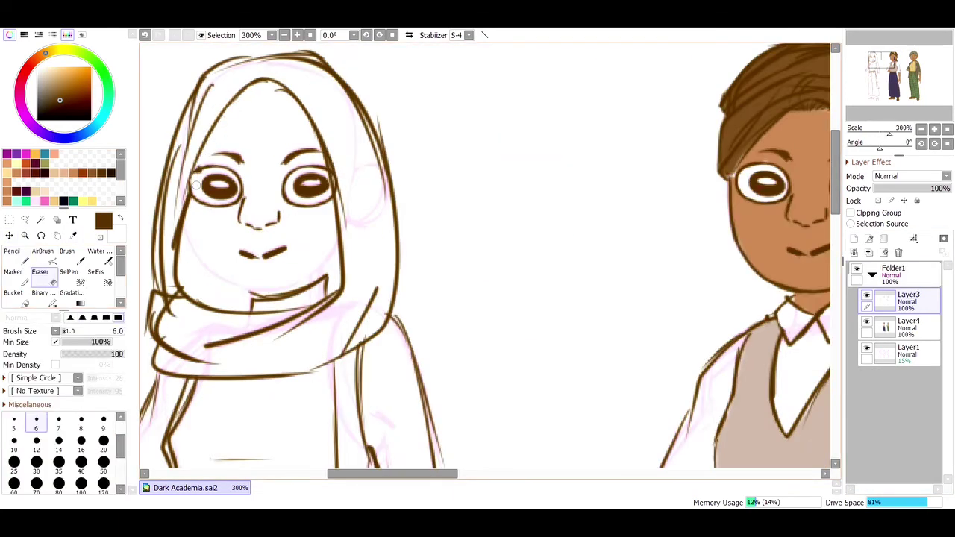
key(n)
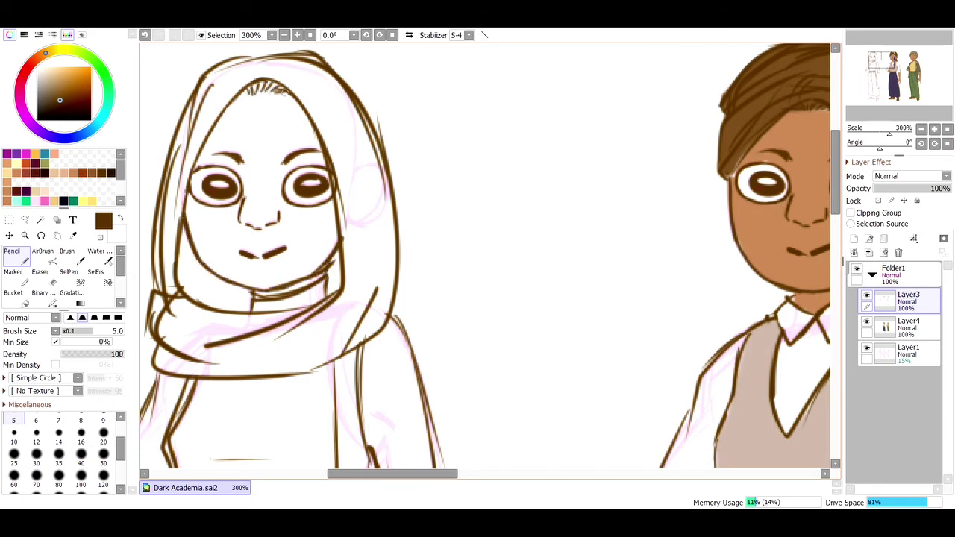
key(ctrl+z)
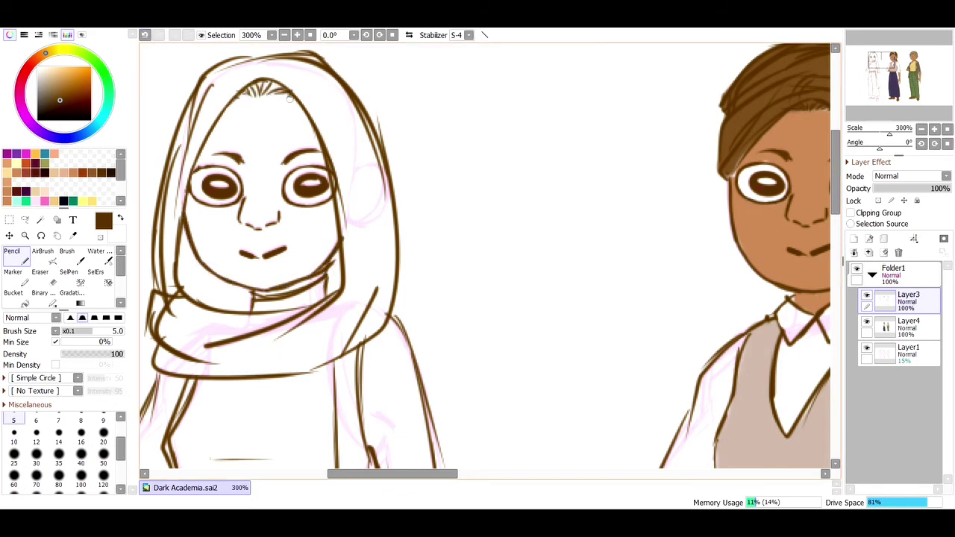
Erase the stray lines around the leftmost figure's headscarf with a size 9 eraser
key(Page_Down)
key(Page_Down)
key(e)
click(103, 442)
click(104, 423)
drag(331, 222, 353, 158)
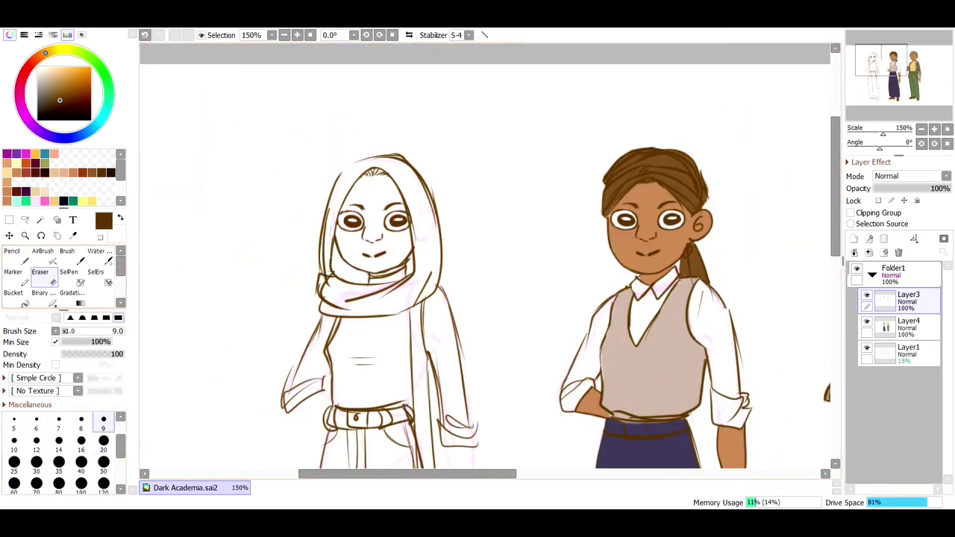
Refine the leftmost figure's bent sleeve and draw the forearm reaching to the belt with a size 5 pencil
key(n)
scroll(306, 414, up, 3)
drag(247, 347, 309, 231)
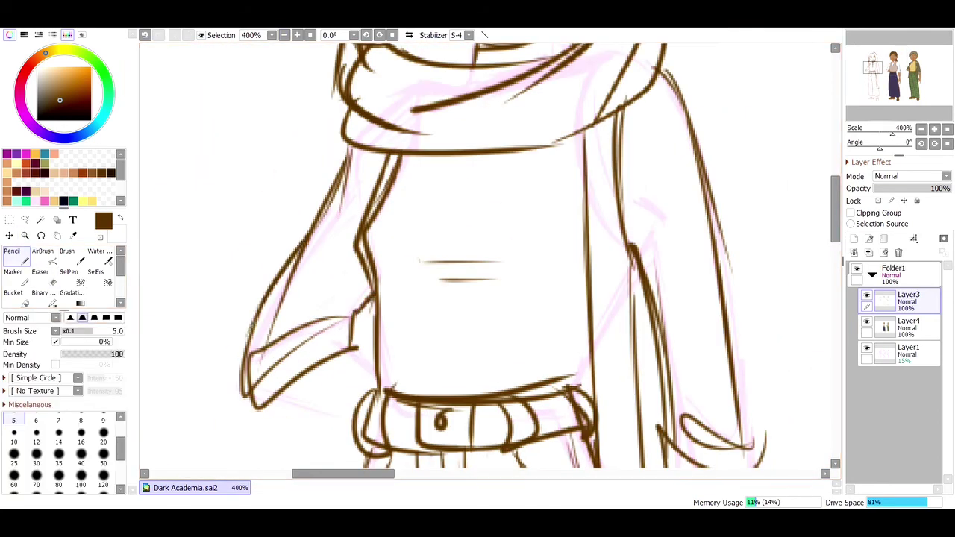
key(e)
drag(276, 325, 345, 165)
key(n)
mouse_move(324, 237)
mouse_down()
mouse_move(349, 158)
mouse_move(255, 330)
mouse_up()
drag(349, 346, 375, 372)
drag(261, 407, 343, 422)
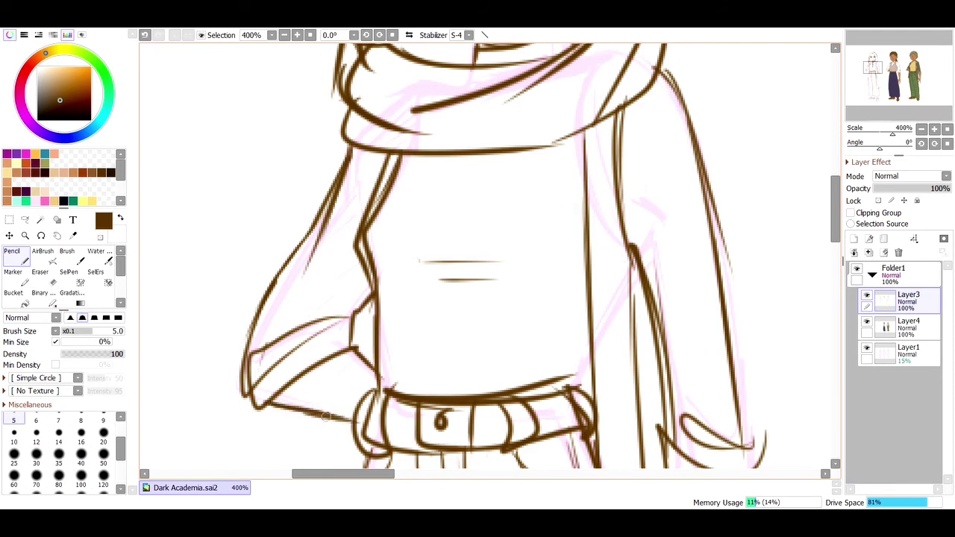
Draw the leftmost figure's hanging forearm and hand below the rolled cuff with a size 5 pencil
drag(834, 209, 834, 261)
drag(358, 473, 393, 473)
drag(448, 173, 481, 372)
drag(522, 173, 520, 436)
scroll(507, 405, down, 3)
mouse_move(520, 290)
mouse_down()
mouse_move(515, 347)
mouse_move(496, 391)
mouse_up()
key(ctrl+z)
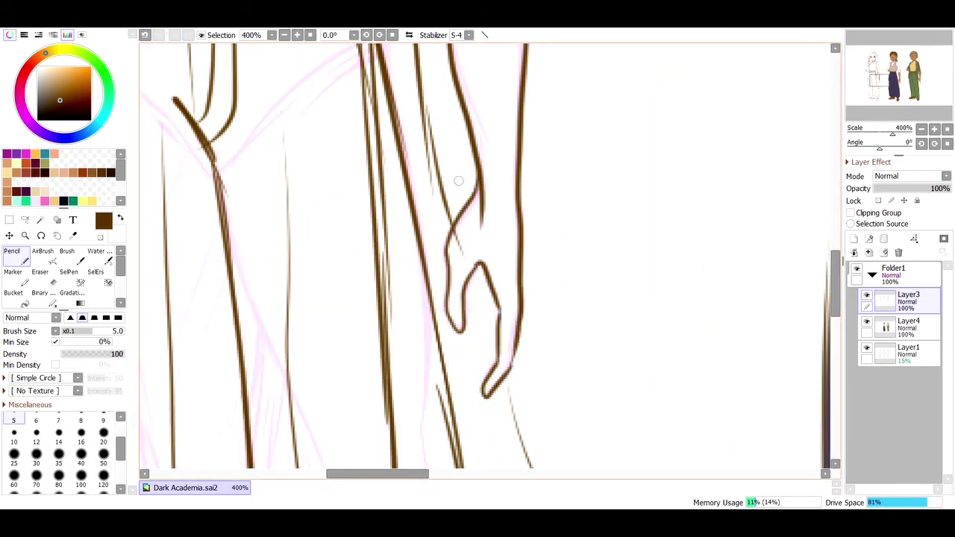
Erase the stray and overlapping lines around the leftmost figure's hand, coat, torso and trousers with a size 9 eraser
key(e)
drag(462, 253, 444, 201)
key(Page_Down)
key(Page_Down)
drag(432, 128, 472, 369)
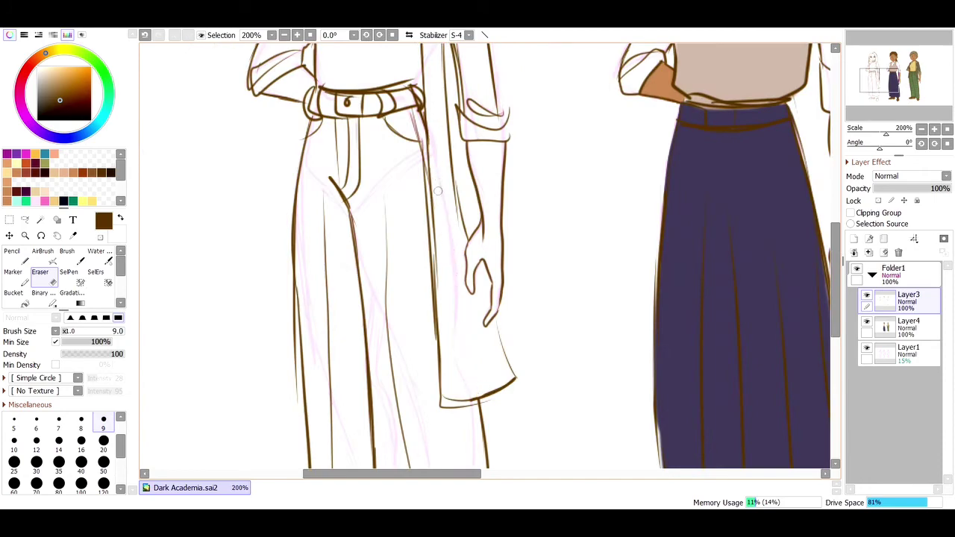
key(Home)
drag(365, 206, 440, 205)
drag(325, 217, 304, 274)
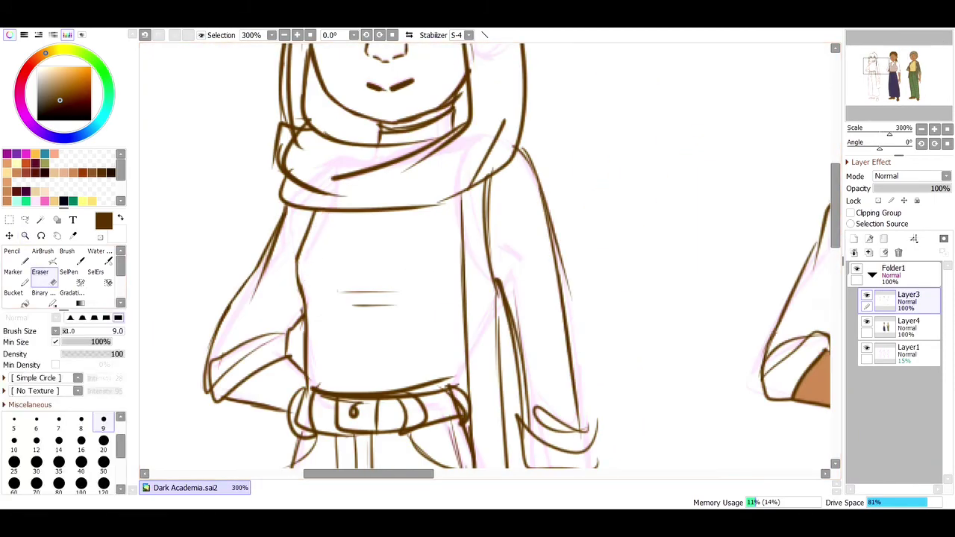
key(Page_Down)
key(Page_Down)
drag(447, 417, 440, 98)
Draw the leftmost figure's ankles between the trouser hems and the shoes with a size 5 pencil
drag(377, 265, 578, 382)
key(n)
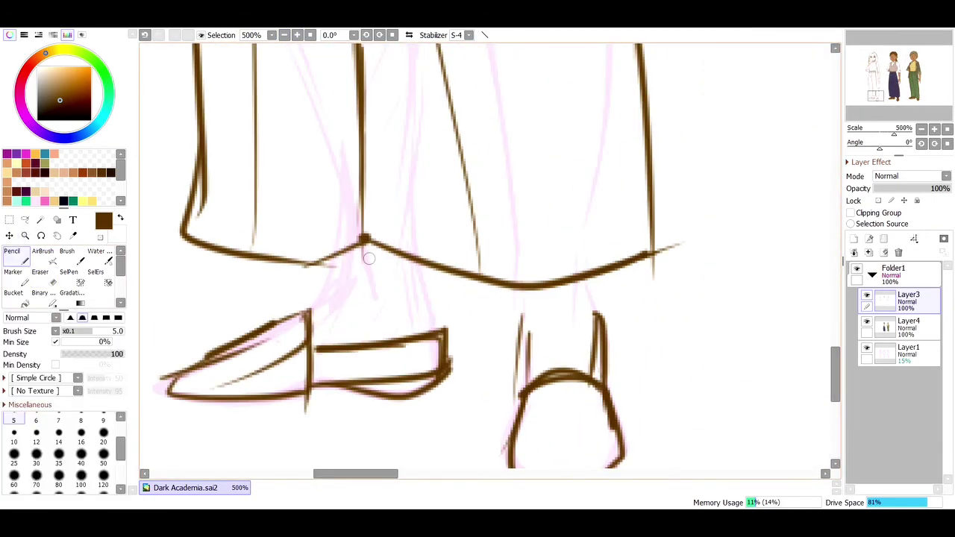
drag(419, 261, 437, 333)
mouse_move(580, 282)
mouse_down()
mouse_move(578, 325)
mouse_move(599, 322)
mouse_up()
mouse_move(521, 288)
mouse_down()
mouse_move(528, 380)
mouse_move(528, 351)
mouse_up()
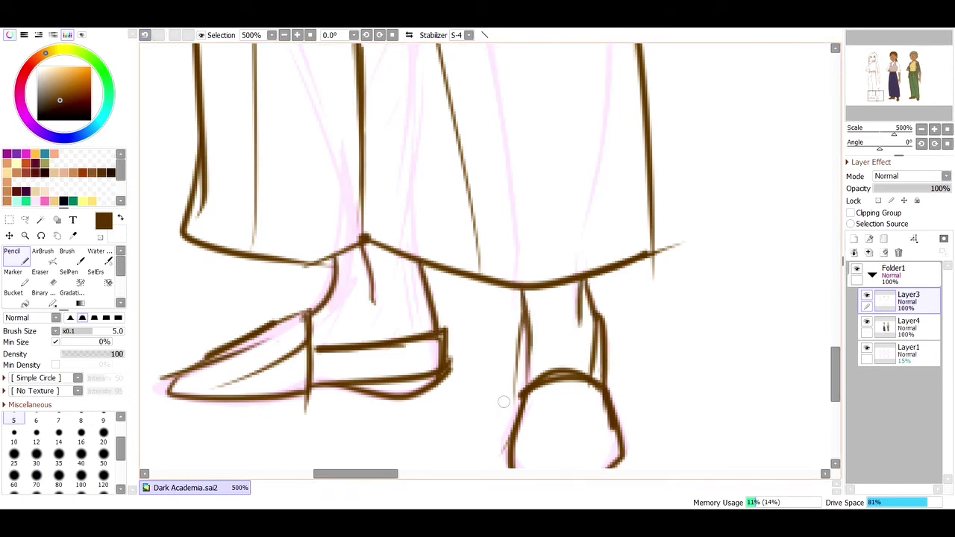
Erase the rough sketch lines on the toe, upper and heel of the leftmost figure's side-view shoe
key(e)
drag(262, 340, 229, 359)
drag(298, 346, 219, 385)
drag(835, 374, 835, 386)
drag(184, 265, 163, 275)
drag(321, 303, 302, 305)
drag(452, 273, 451, 261)
Redraw the leftmost figure's shoes, adding the sole line and heel block and firming up the front-view shoe's outline
key(n)
mouse_move(222, 250)
mouse_down()
mouse_move(179, 275)
mouse_move(305, 250)
mouse_up()
key(ctrl+z)
drag(186, 276, 250, 272)
drag(258, 270, 303, 260)
drag(357, 292, 437, 286)
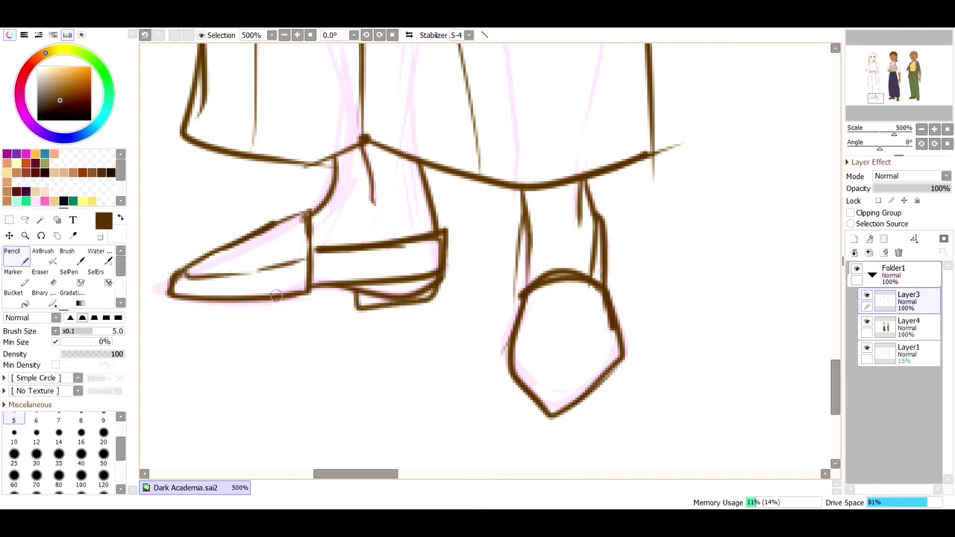
drag(171, 297, 283, 309)
drag(529, 294, 584, 371)
drag(606, 301, 598, 359)
drag(552, 412, 624, 359)
Colour the leftmost figure's top on Layer4 with the greyish beige sampled from the middle figure's vest
key(ctrl+0)
ctrl+click(391, 179)
alt+click(518, 269)
ctrl+click(384, 286)
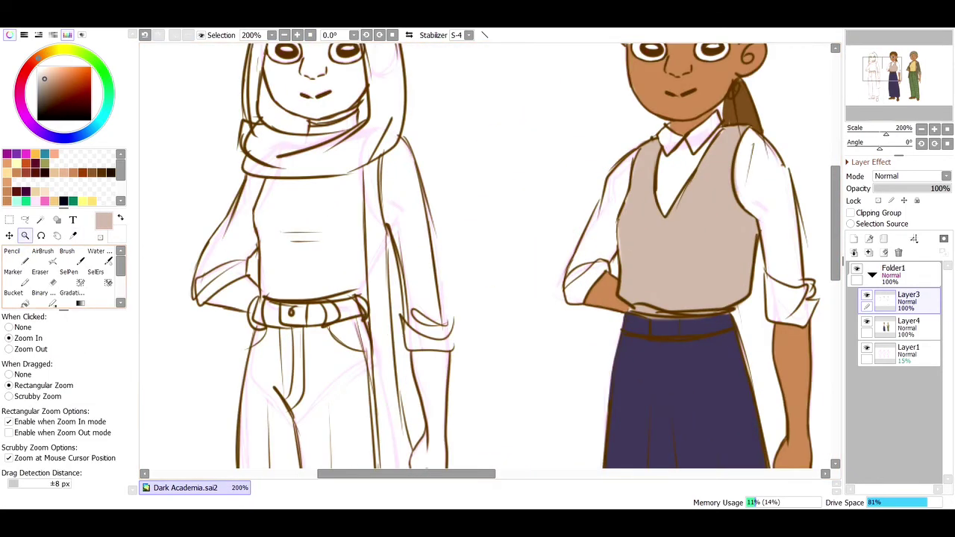
click(908, 327)
drag(287, 210, 286, 226)
key(bracketleft)
key(bracketleft)
key(bracketleft)
key(bracketleft)
mouse_move(272, 185)
mouse_down()
mouse_move(273, 273)
mouse_move(357, 280)
mouse_move(350, 187)
mouse_move(283, 183)
mouse_move(321, 246)
mouse_up()
click(14, 434)
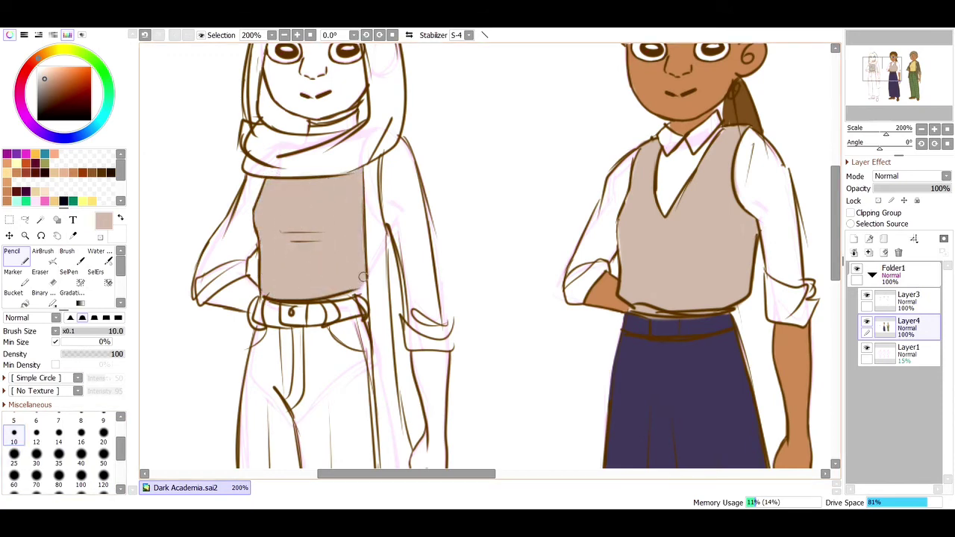
alt+click(364, 246)
click(908, 300)
click(13, 420)
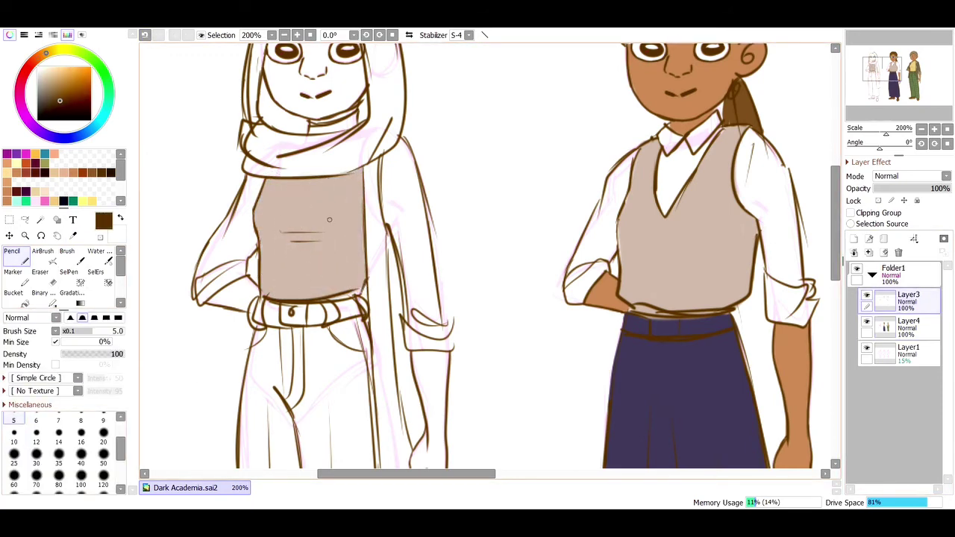
Colour the leftmost figure's coat and sleeves on Layer4 with the middle figure's hair brown, using a size 20 pencil
alt+click(743, 112)
click(104, 455)
click(383, 182)
click(144, 35)
click(908, 327)
click(104, 435)
mouse_move(373, 168)
mouse_down()
mouse_move(407, 212)
mouse_move(373, 276)
mouse_move(402, 209)
mouse_move(437, 321)
mouse_move(426, 345)
mouse_move(373, 233)
mouse_up()
drag(372, 320, 389, 373)
mouse_move(253, 186)
mouse_down()
mouse_move(261, 177)
mouse_move(206, 259)
mouse_move(222, 282)
mouse_move(228, 241)
mouse_move(222, 276)
mouse_up()
scroll(377, 85, down, 3)
mouse_move(378, 112)
mouse_down()
mouse_move(424, 287)
mouse_move(402, 341)
mouse_move(438, 330)
mouse_move(414, 336)
mouse_up()
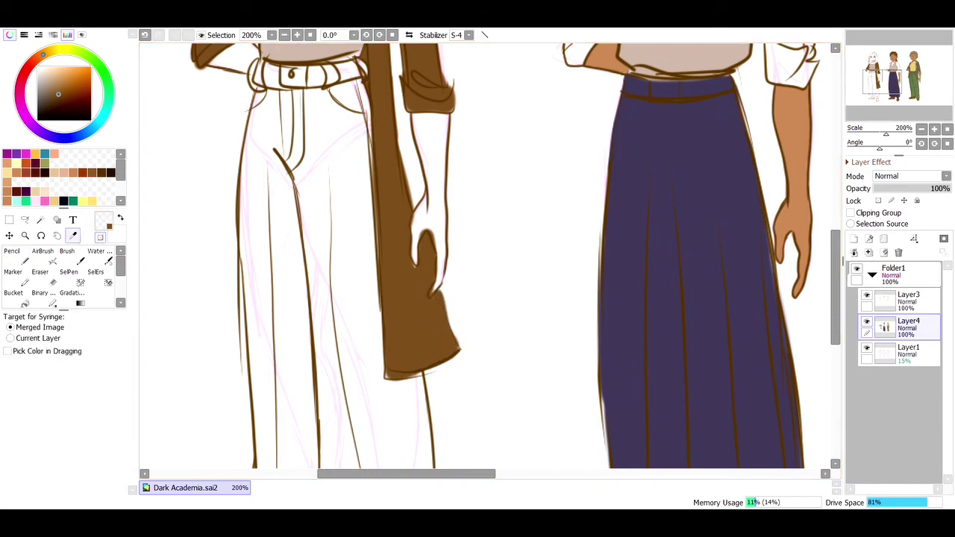
Colour the leftmost figure's hanging forearm and hand in the middle figure's skin tone and touch up the brown coat around the hand
alt+click(792, 149)
mouse_move(425, 126)
mouse_down()
mouse_move(429, 205)
mouse_move(427, 196)
mouse_move(414, 261)
mouse_move(440, 234)
mouse_move(437, 286)
mouse_move(446, 157)
mouse_up()
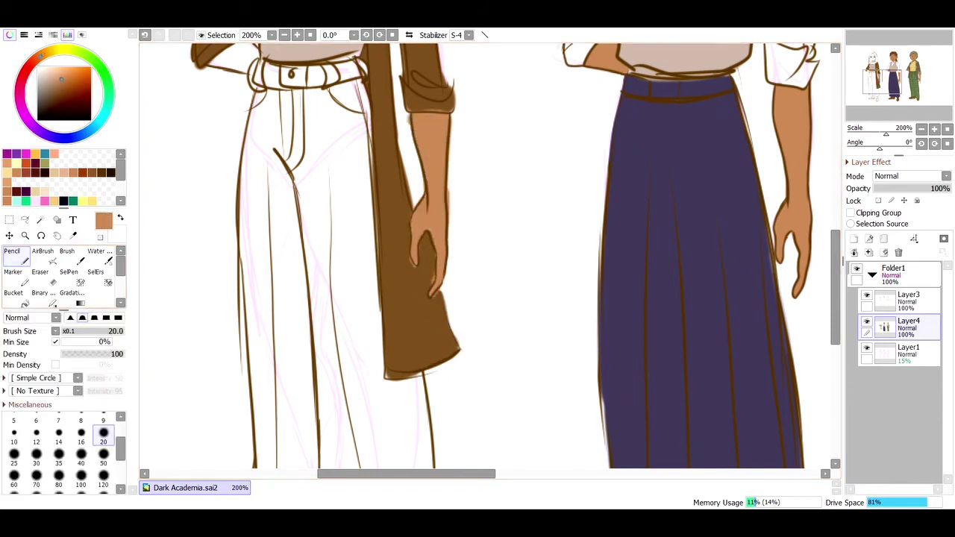
alt+click(409, 107)
drag(403, 252, 431, 290)
Colour the leftmost figure's bent forearm and face with the middle figure's skin tone
drag(836, 288, 836, 230)
alt+click(603, 270)
mouse_move(219, 276)
mouse_down()
mouse_move(247, 261)
mouse_move(224, 277)
mouse_move(247, 268)
mouse_up()
scroll(246, 269, up, 3)
mouse_move(294, 112)
mouse_down()
mouse_move(328, 115)
mouse_move(341, 132)
mouse_move(278, 190)
mouse_move(266, 186)
mouse_move(296, 226)
mouse_move(342, 227)
mouse_move(355, 181)
mouse_move(322, 171)
mouse_move(335, 209)
mouse_up()
mouse_move(304, 134)
mouse_down()
mouse_move(276, 154)
mouse_move(329, 147)
mouse_move(313, 133)
mouse_move(349, 138)
mouse_move(343, 161)
mouse_up()
Colour the leftmost figure's high collar with the top's beige and work brown into the hairline under the headscarf
right_click(328, 313)
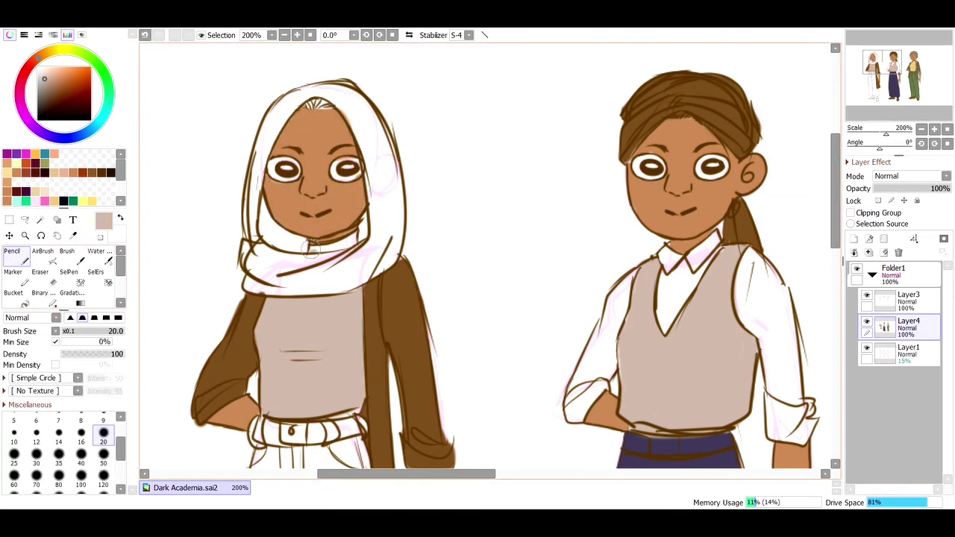
drag(317, 247, 355, 237)
right_click(403, 291)
mouse_move(329, 104)
mouse_down()
mouse_move(307, 105)
mouse_move(328, 108)
mouse_up()
key(ctrl+z)
Colour the leftmost figure's trousers and belt light peach with a size 50 pencil
scroll(485, 256, down, 2)
click(55, 173)
click(102, 457)
mouse_move(394, 250)
mouse_down()
mouse_move(394, 341)
mouse_move(410, 198)
mouse_move(399, 246)
mouse_move(404, 333)
mouse_move(379, 331)
mouse_move(388, 403)
mouse_move(447, 395)
mouse_move(430, 285)
mouse_up()
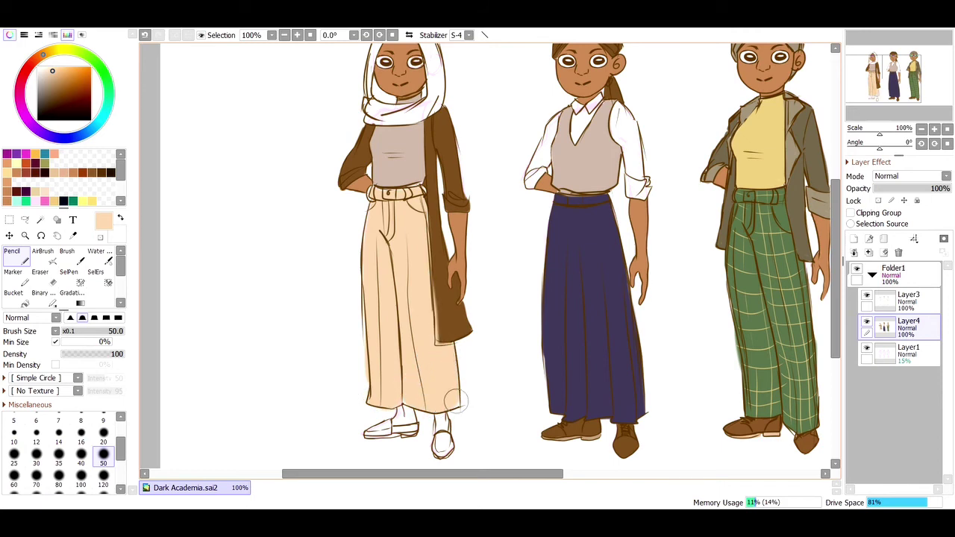
Erase the peach colour spilling past the leftmost figure's trouser sides and hem with a size 9 eraser
scroll(440, 423, up, 2)
key(e)
mouse_move(284, 161)
mouse_down()
mouse_move(311, 399)
mouse_move(346, 398)
mouse_up()
drag(485, 378, 467, 408)
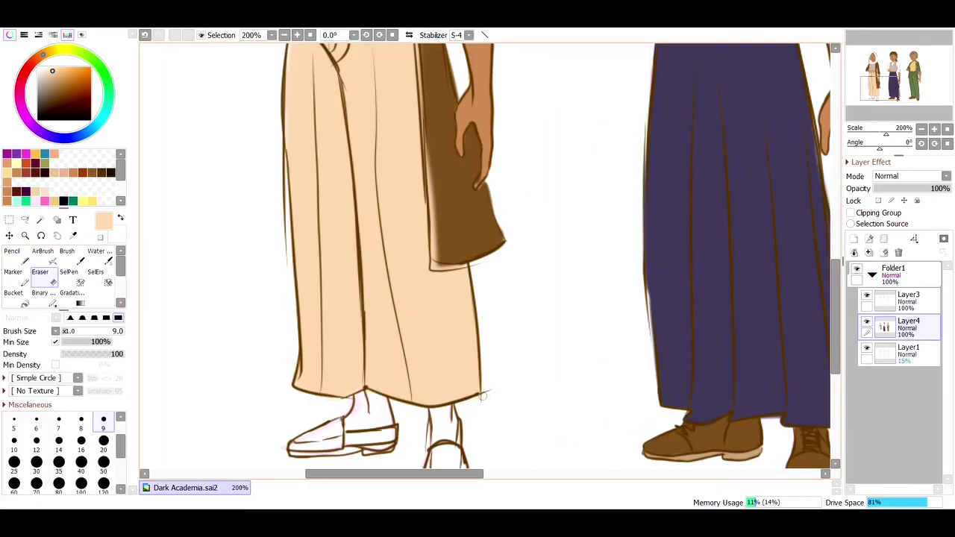
Fill the gap along the leftmost figure's inner coat edge with the coat's brown, using a size 10 pencil
alt+click(477, 213)
key(n)
key([)
key([)
key([)
key([)
key([)
key([)
key([)
key([)
key([)
mouse_move(428, 138)
mouse_down()
mouse_move(436, 253)
mouse_move(435, 243)
mouse_up()
Colour the uppers of both of the leftmost figure's shoes in the coat's brown
drag(835, 317, 835, 335)
mouse_move(338, 359)
mouse_down()
mouse_move(296, 377)
mouse_move(341, 354)
mouse_move(396, 363)
mouse_move(340, 371)
mouse_up()
mouse_move(452, 381)
mouse_down()
mouse_move(426, 410)
mouse_move(458, 411)
mouse_move(444, 406)
mouse_move(437, 364)
mouse_move(455, 384)
mouse_up()
Colour the leftmost figure's ankles with the skin tone sampled from the hand
alt+click(482, 109)
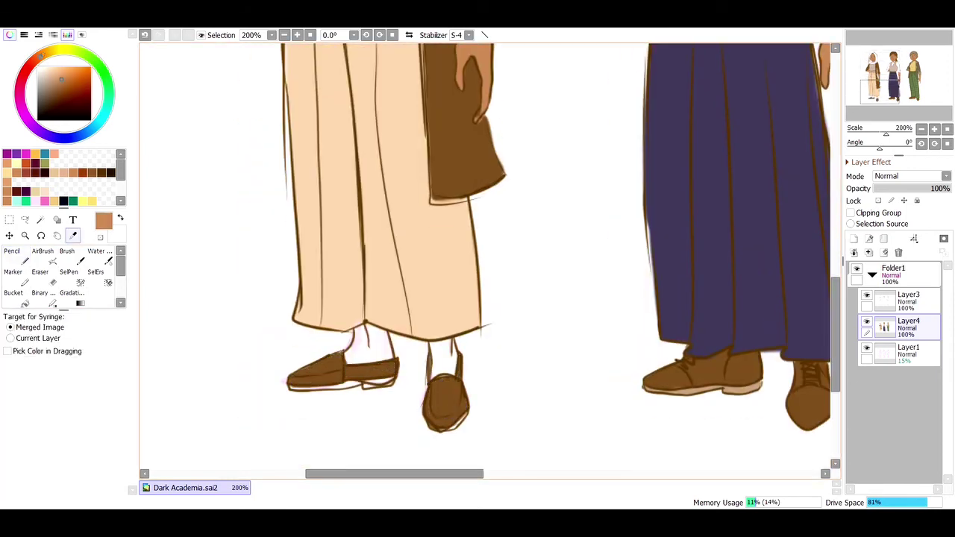
mouse_move(364, 359)
mouse_down()
mouse_move(349, 357)
mouse_move(376, 327)
mouse_move(369, 351)
mouse_move(384, 355)
mouse_up()
mouse_move(440, 342)
mouse_down()
mouse_move(450, 365)
mouse_move(433, 377)
mouse_move(448, 342)
mouse_up()
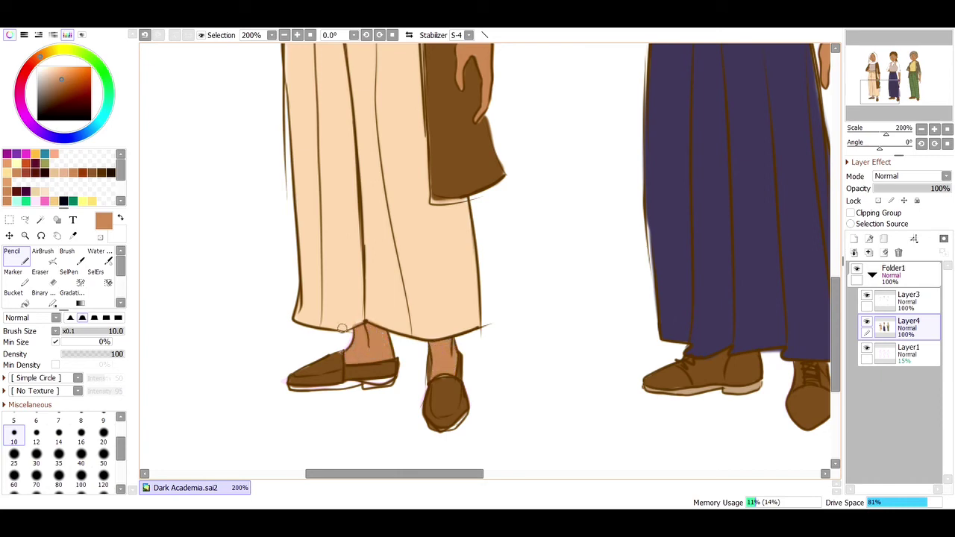
Colour the soles of the leftmost figure's shoes with the light peach sampled from the trousers
alt+click(379, 317)
drag(297, 388, 389, 382)
drag(436, 427, 466, 422)
scroll(512, 400, down, 4)
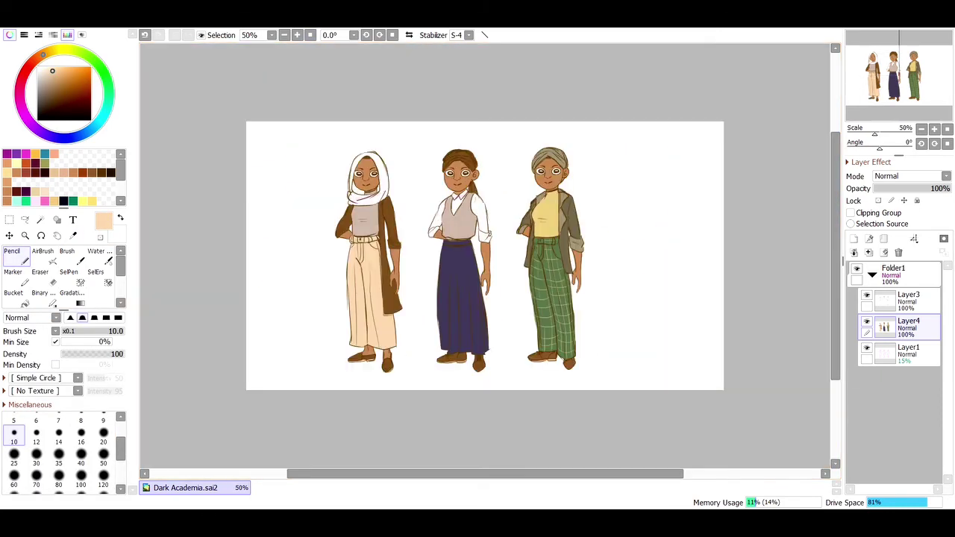
Colour the leftmost figure's headscarf a muted dusty pink with a size 20 pencil
key(ctrl+space)
click(371, 149)
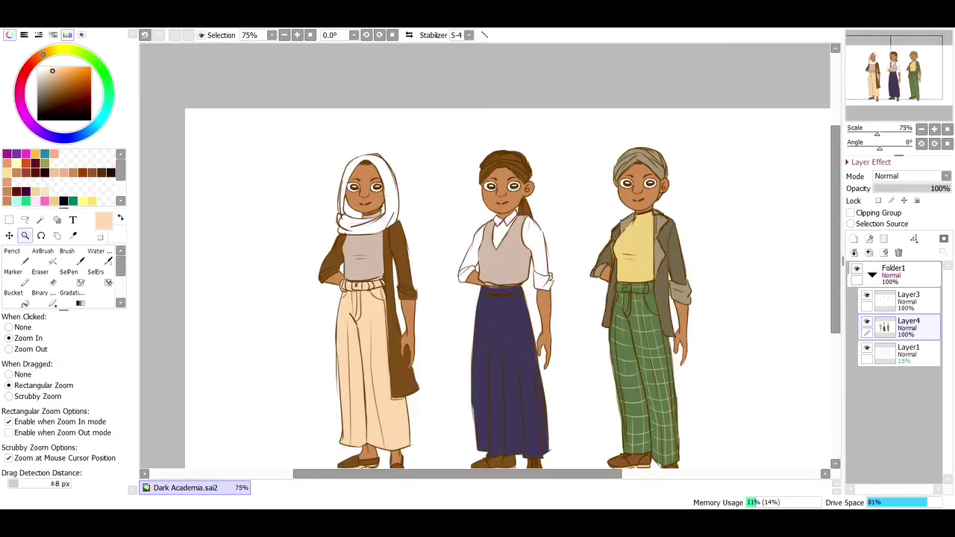
alt+click(363, 250)
alt+click(363, 250)
key(ctrl+space)
double_click(373, 161)
click(47, 83)
click(103, 437)
mouse_move(349, 156)
mouse_down()
mouse_move(313, 215)
mouse_move(306, 266)
mouse_move(343, 276)
mouse_move(350, 302)
mouse_move(395, 295)
mouse_move(395, 254)
mouse_move(339, 161)
mouse_move(407, 216)
mouse_move(377, 157)
mouse_move(397, 230)
mouse_move(386, 218)
mouse_up()
Erase the pink colour spilling past the headscarf's outer edge with a size 9 eraser
click(40, 276)
click(402, 164)
click(309, 35)
click(297, 34)
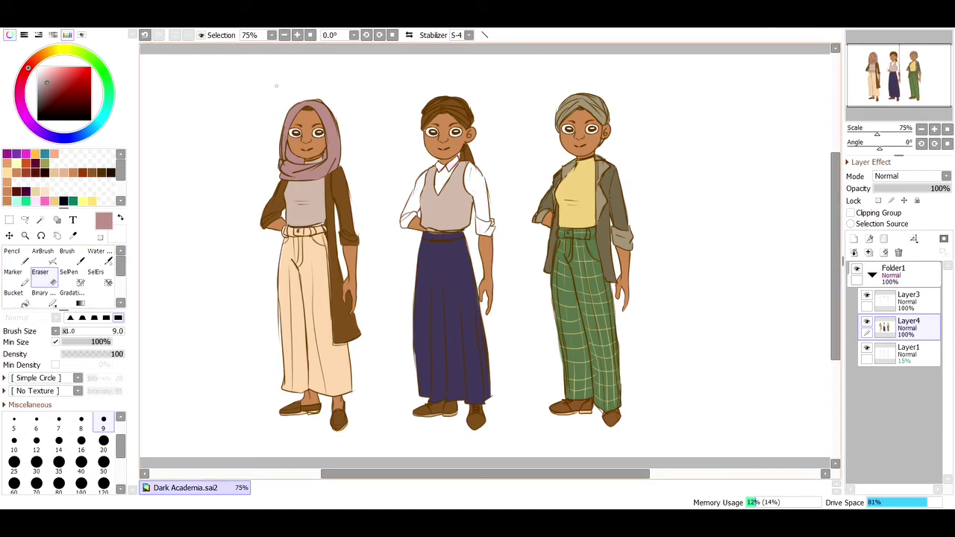
Write the numbers 1, 2 and 3 above the three figures in dusty pink with a size 20 pencil
click(13, 255)
drag(275, 66, 277, 79)
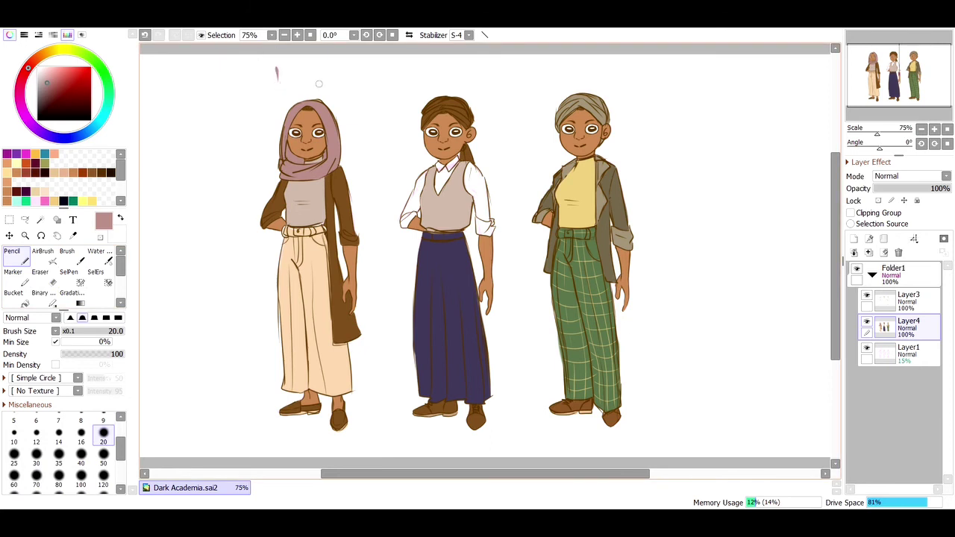
drag(401, 75, 415, 87)
mouse_move(531, 77)
mouse_down()
mouse_move(542, 75)
mouse_move(539, 94)
mouse_up()
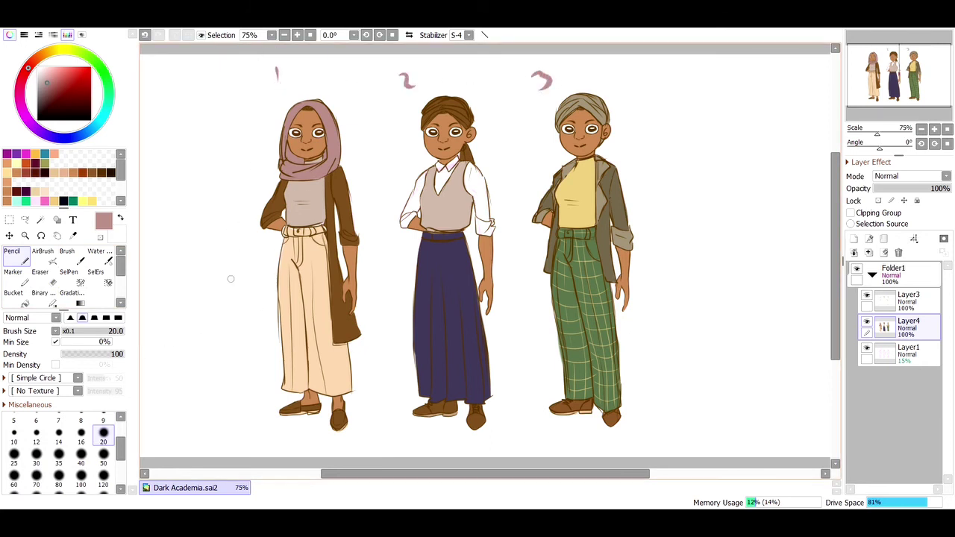